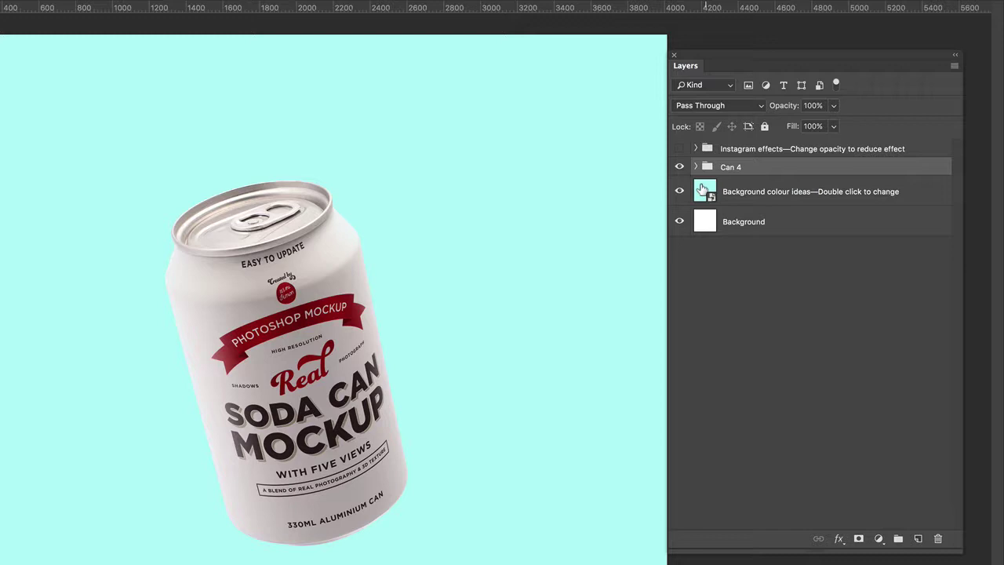
# Step: Expand the Can 4 group and test the Shadow layer's visibility and opacity
pyautogui.click(696, 166)
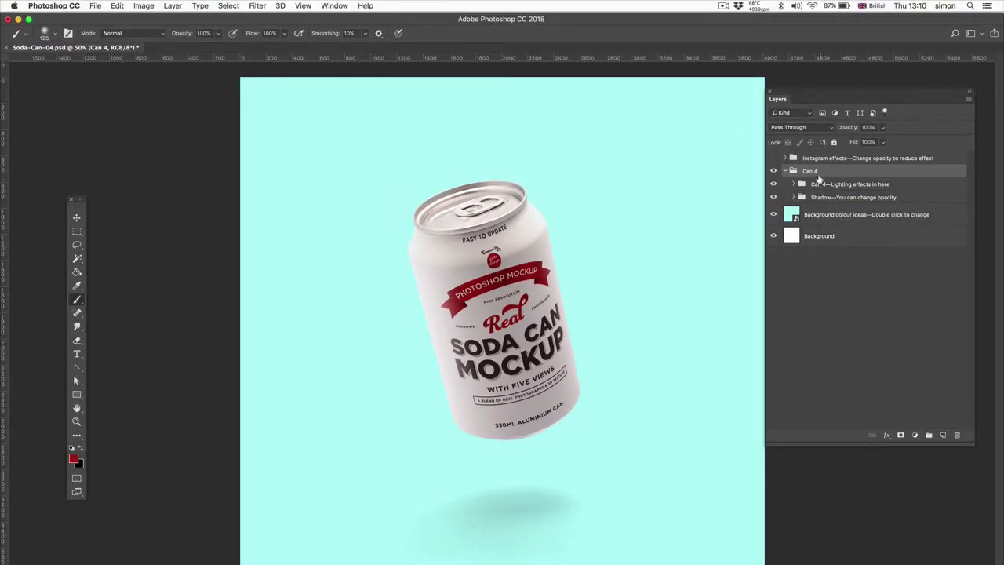
pyautogui.click(813, 198)
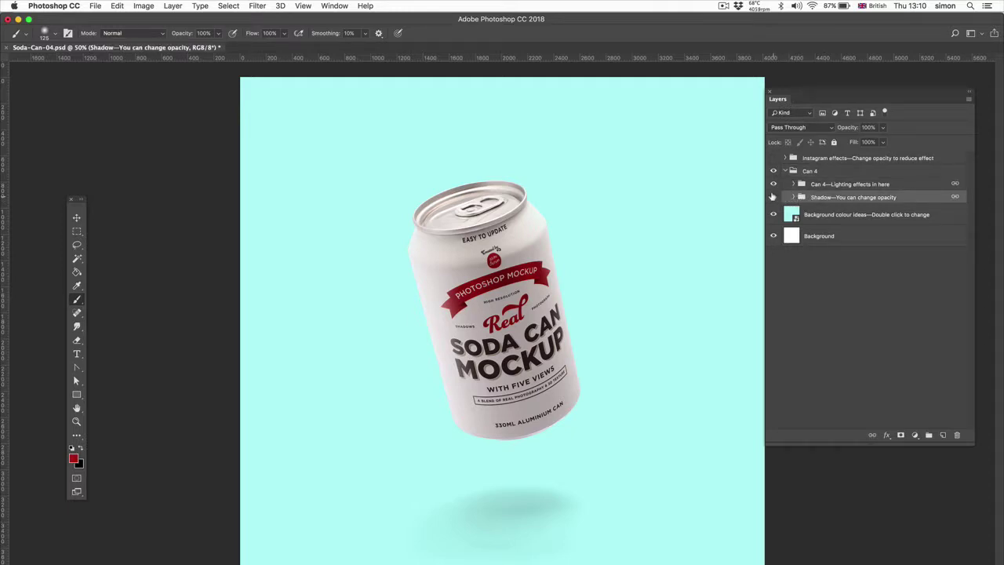
pyautogui.click(773, 197)
pyautogui.click(773, 197)
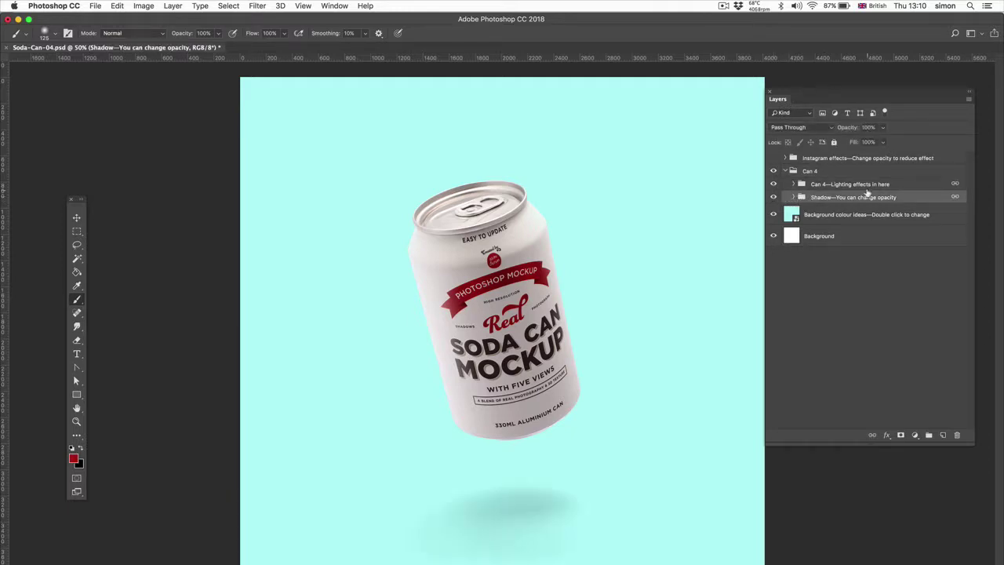
pyautogui.click(883, 127)
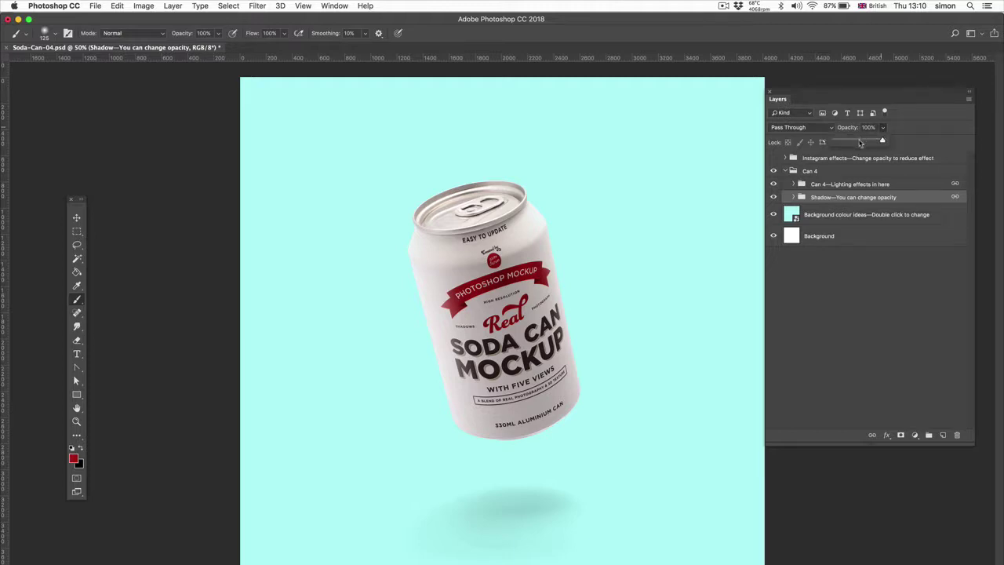
pyautogui.moveTo(861, 144); pyautogui.dragTo(908, 142)
# Step: Expand the Lighting effects group and select the Soda Can Label layer
pyautogui.click(837, 186)
pyautogui.click(792, 185)
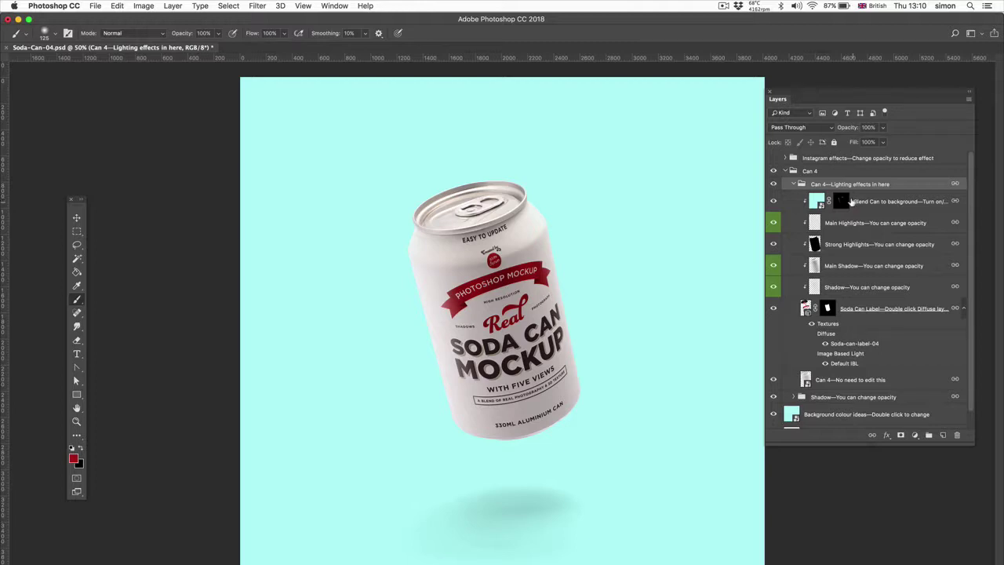
pyautogui.click(835, 307)
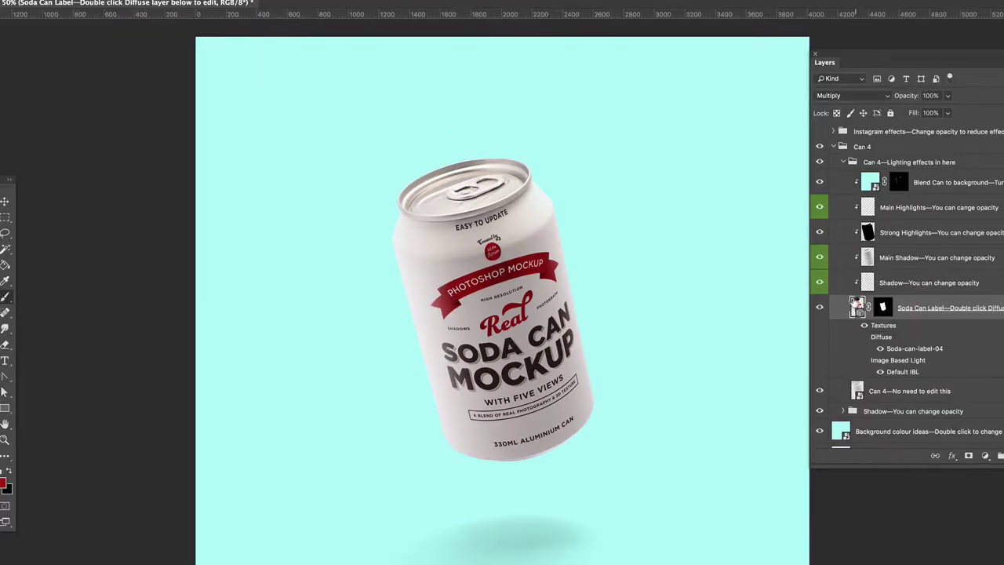
# Step: Show the Soda Can Label's 3D scene contents and switch to the Move tool (V)
pyautogui.doubleClick(856, 306)
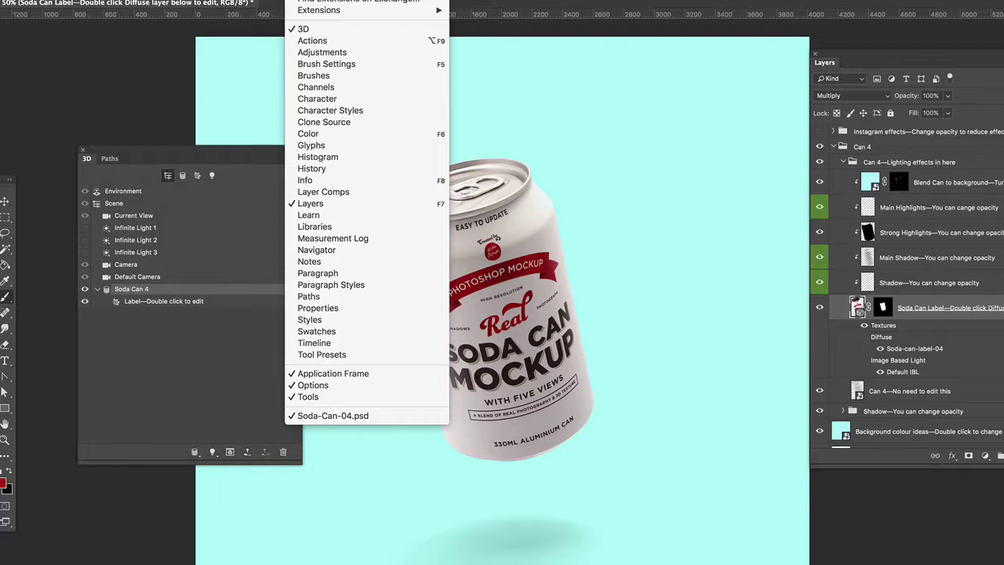
pyautogui.press('Escape')
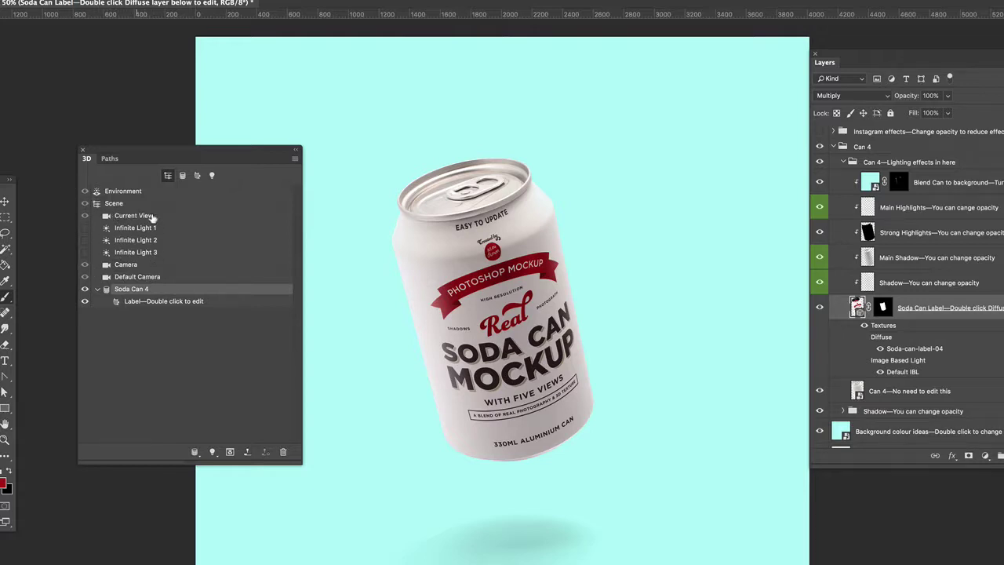
pyautogui.press('v')
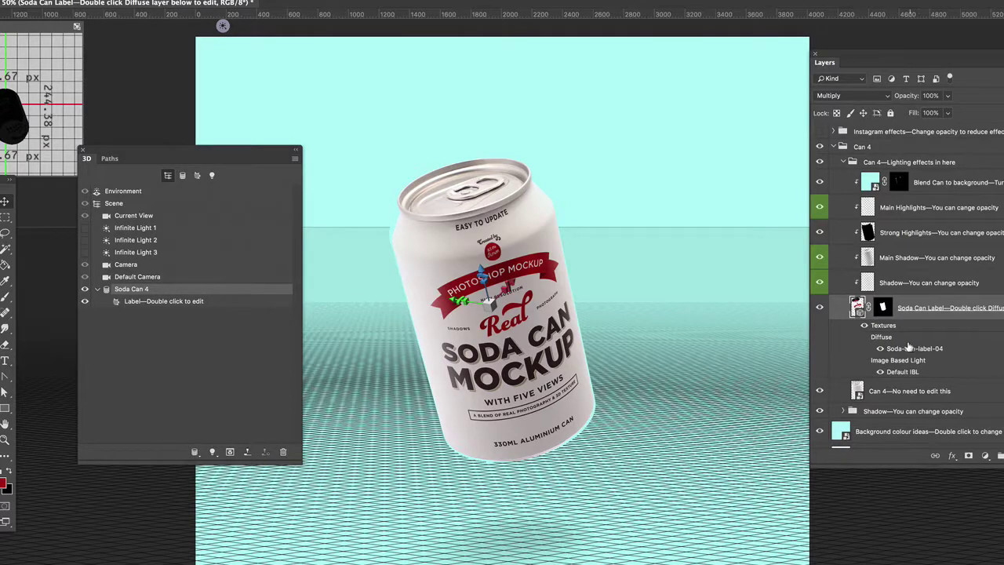
# Step: Open the Soda-can-label-04 texture and briefly show the Safe Area overlay
pyautogui.doubleClick(910, 348)
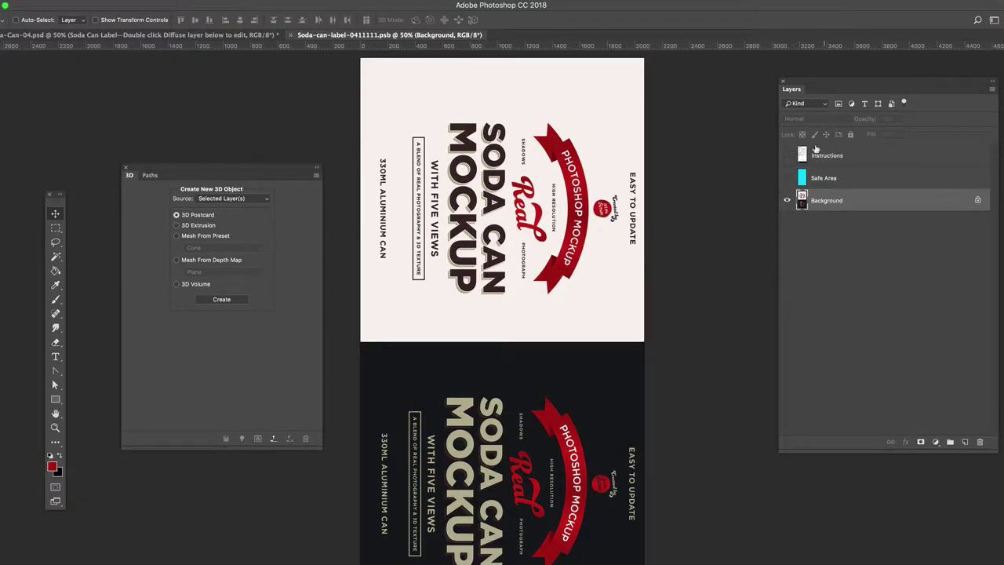
pyautogui.click(786, 178)
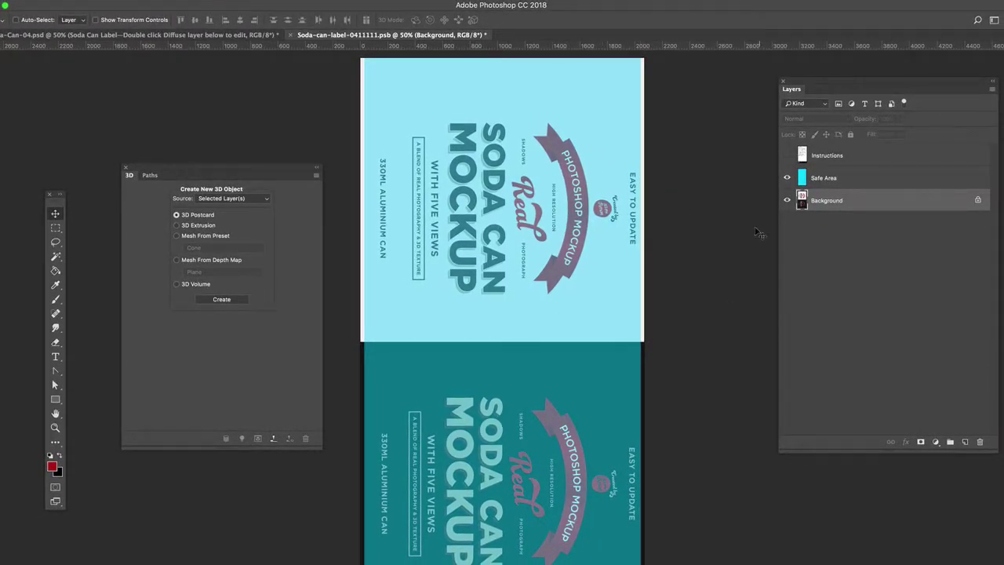
pyautogui.click(787, 179)
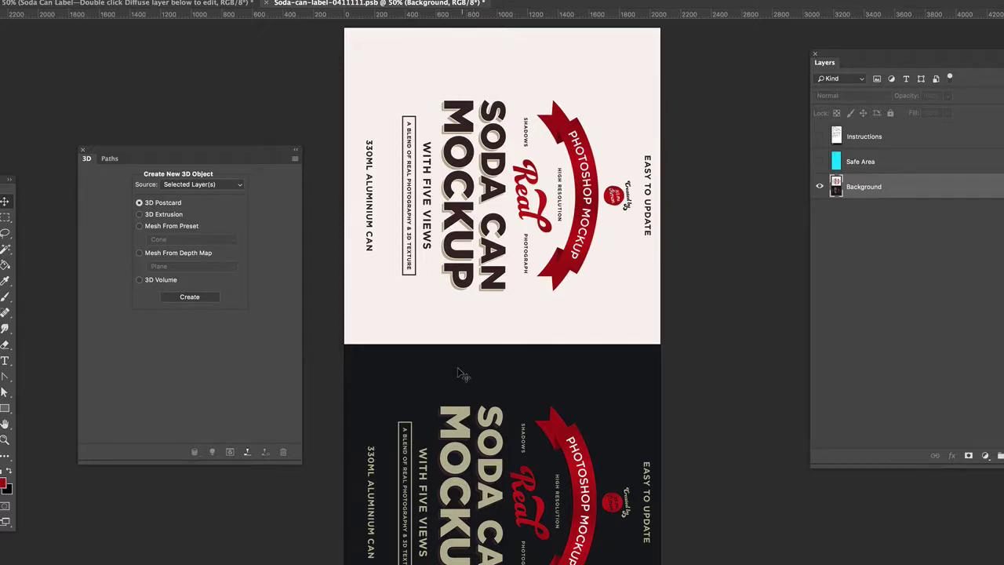
# Step: Invert the label colours to black with a cyan ribbon, then save and close it
pyautogui.press('super+i')
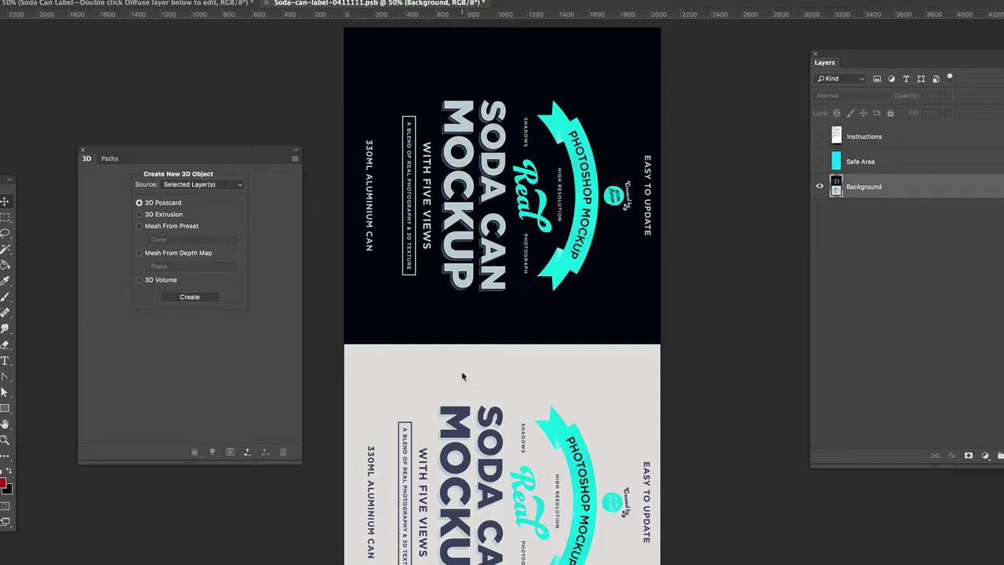
pyautogui.press('super+s')
pyautogui.press('super+w')
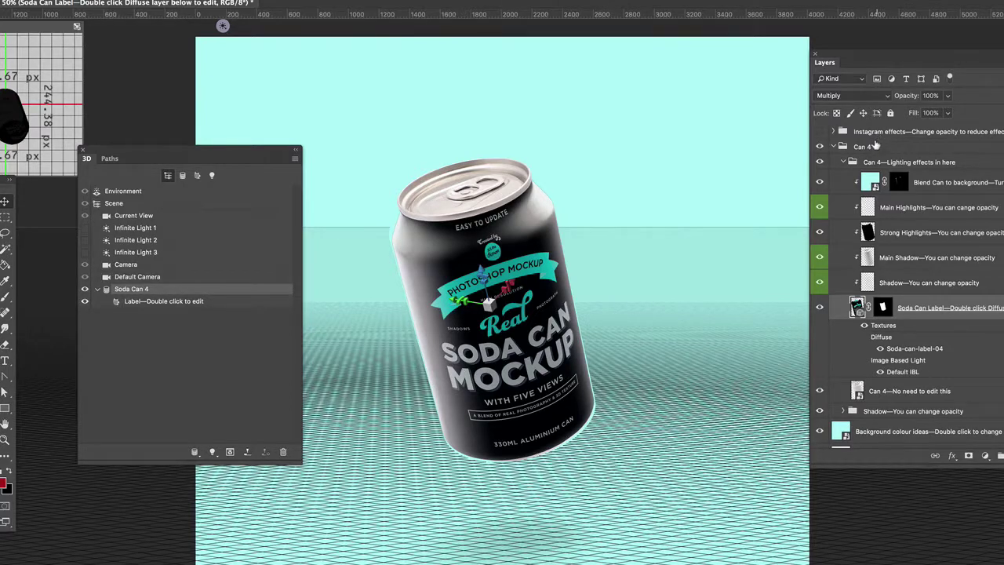
# Step: Reopen the label texture, revert it to white with a red ribbon, and reselect Can 4
pyautogui.click(876, 146)
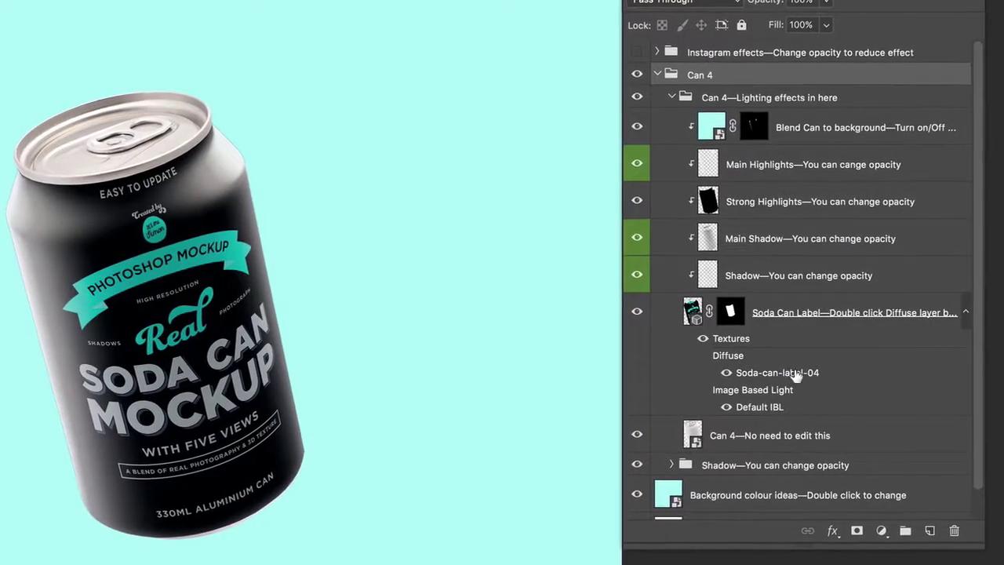
pyautogui.doubleClick(765, 375)
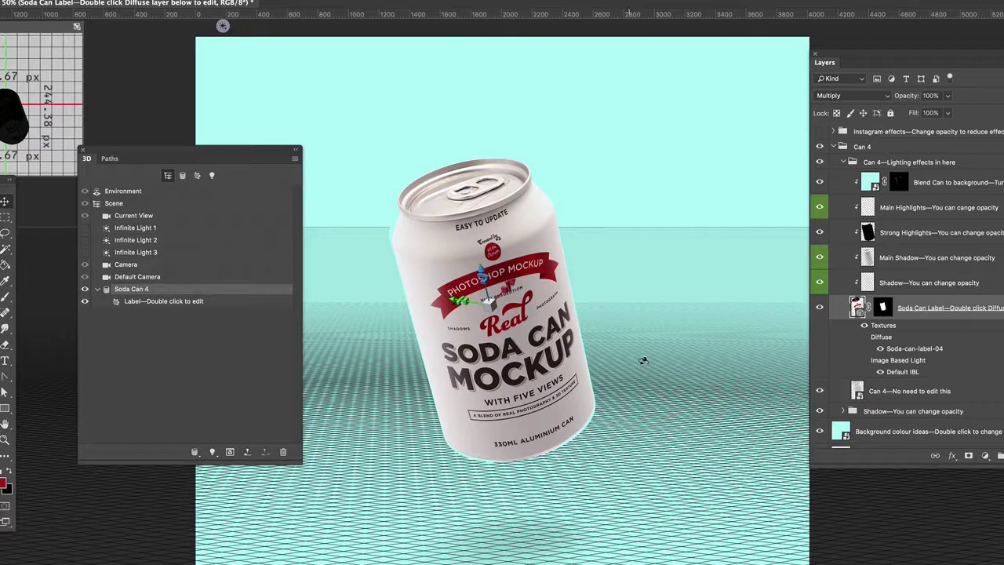
pyautogui.click(863, 146)
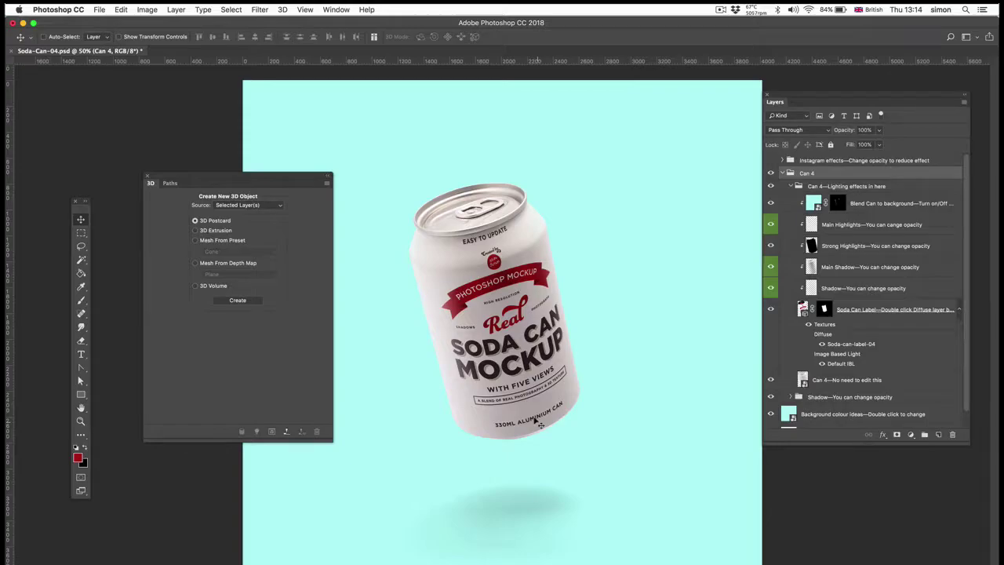
pyautogui.click(803, 308)
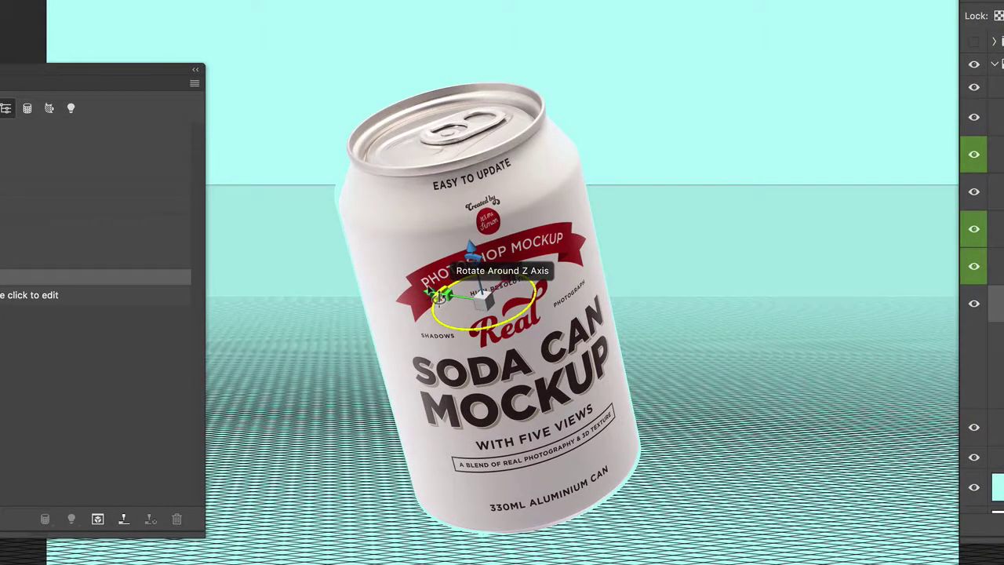
pyautogui.moveTo(441, 296); pyautogui.dragTo(645, 178)
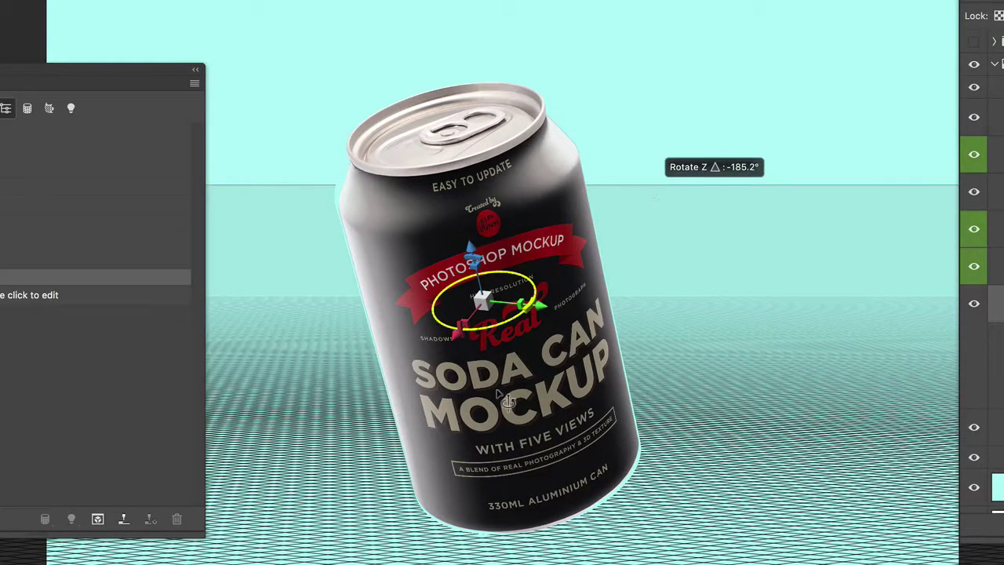
pyautogui.moveTo(541, 292); pyautogui.dragTo(197, 189)
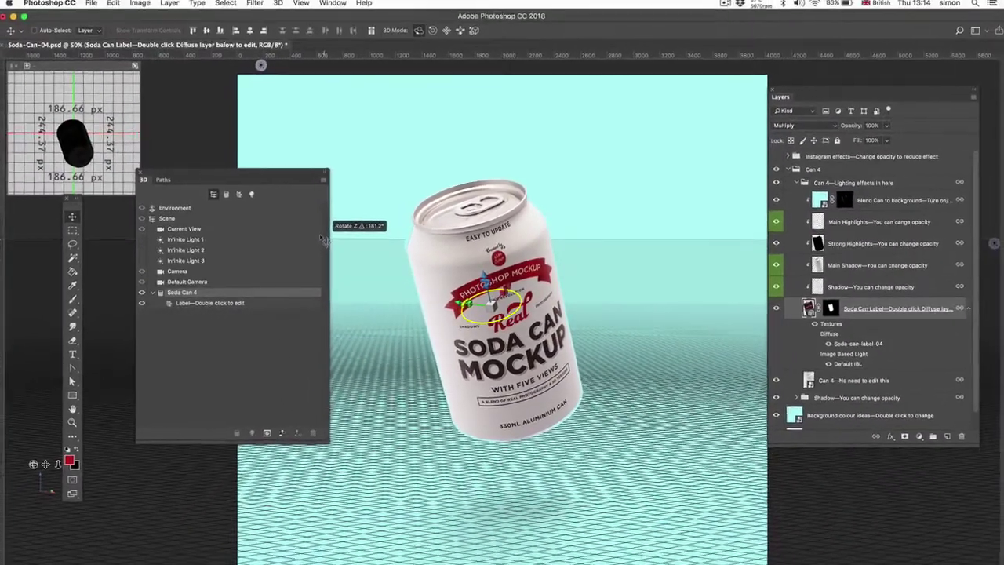
pyautogui.moveTo(323, 240); pyautogui.dragTo(325, 242)
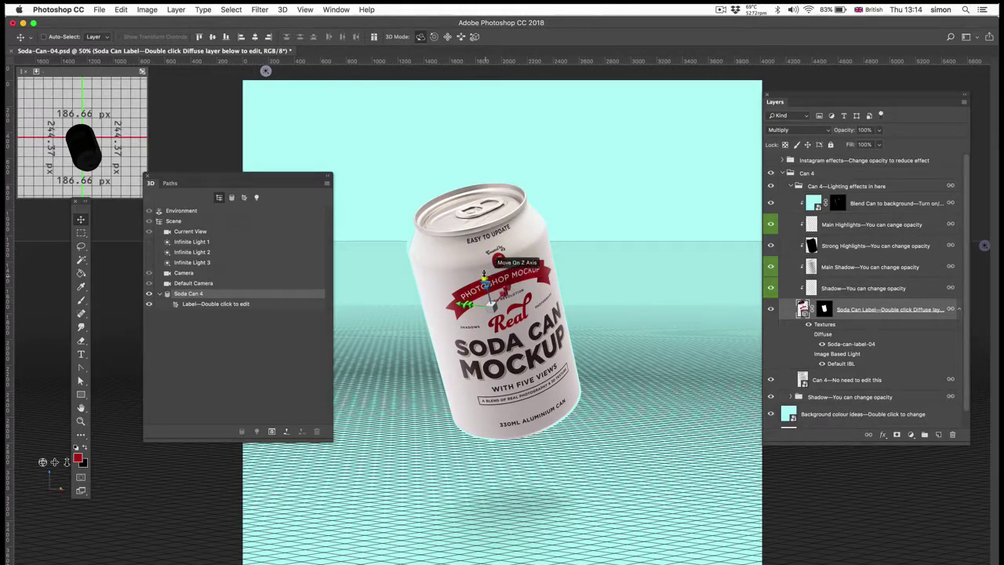
pyautogui.moveTo(499, 261); pyautogui.dragTo(525, 312)
pyautogui.press('super+z')
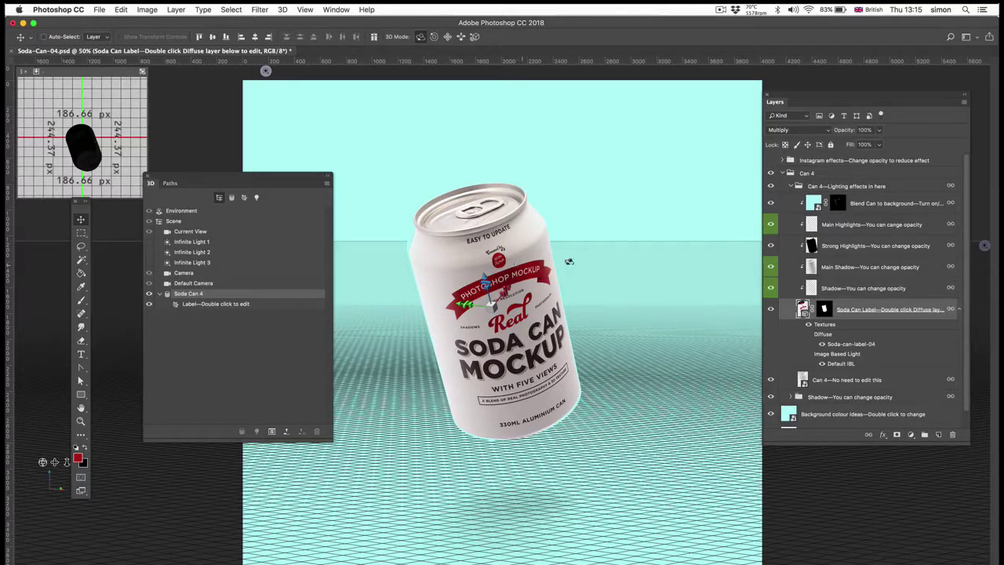
# Step: Hide all lighting effect layers, then turn Shadow, Main Shadow, highlights and Blend Can back on
pyautogui.click(827, 172)
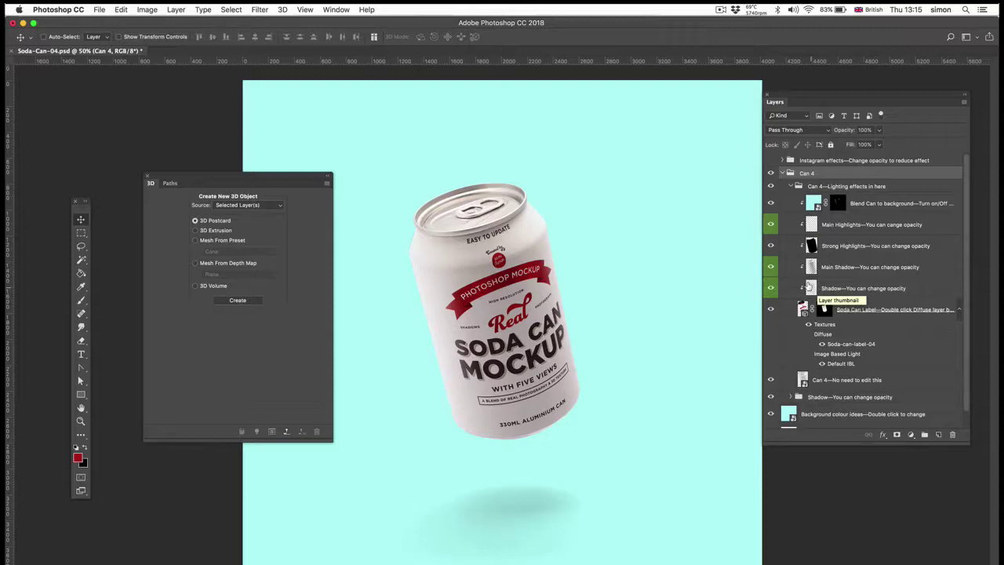
pyautogui.moveTo(772, 201); pyautogui.dragTo(772, 288)
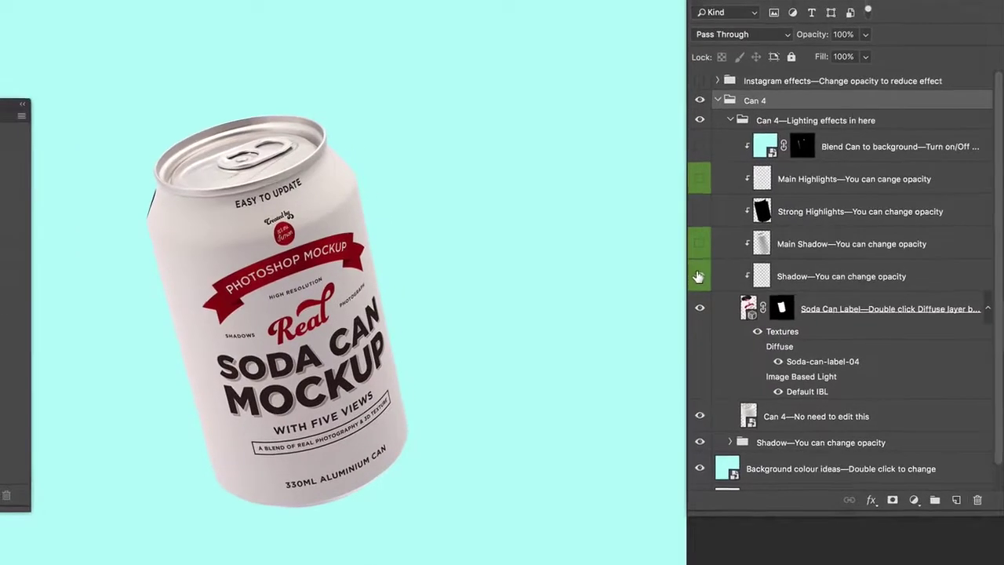
pyautogui.click(681, 273)
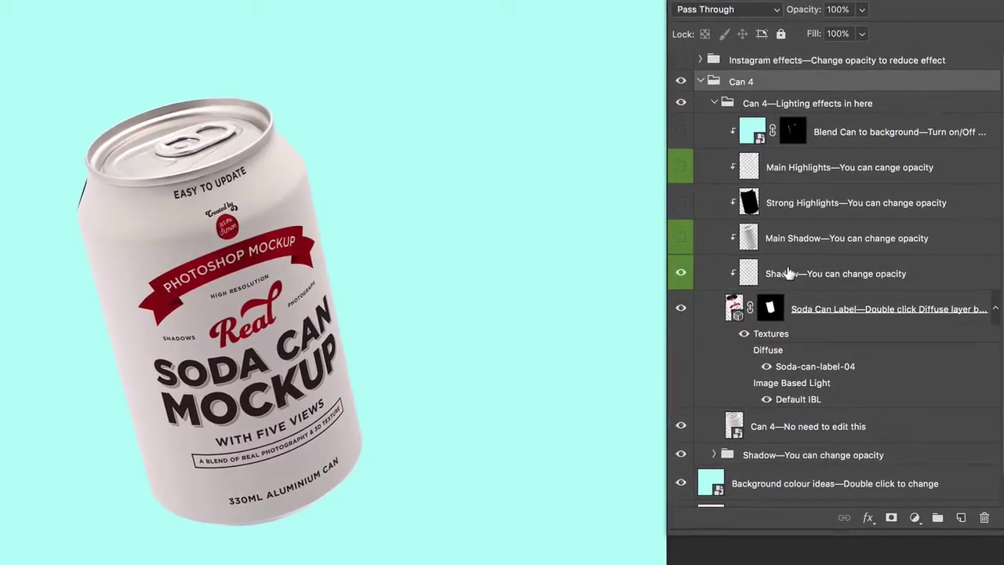
pyautogui.click(714, 273)
pyautogui.click(681, 238)
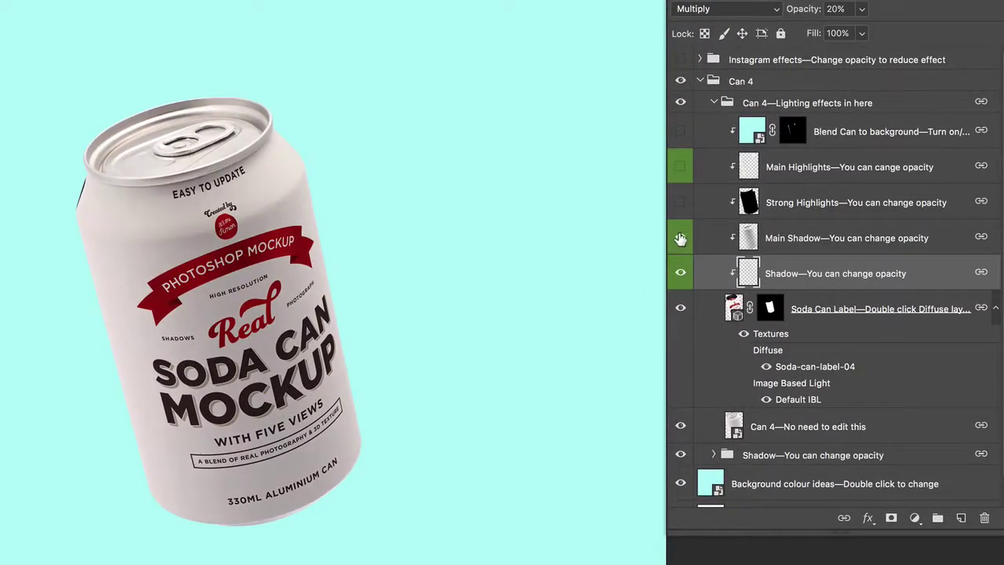
pyautogui.click(679, 201)
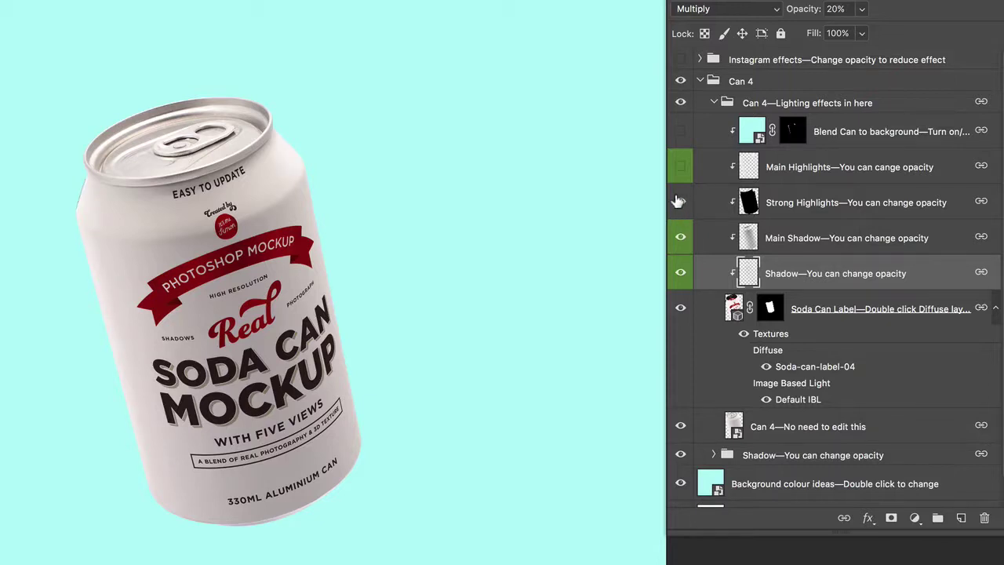
pyautogui.click(678, 166)
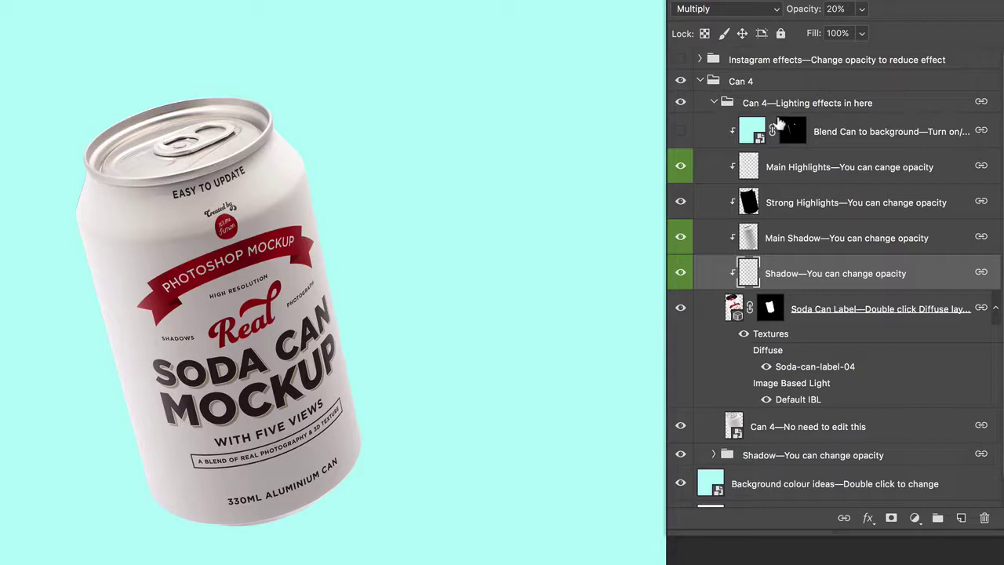
pyautogui.click(681, 130)
# Step: Set the Blend Can to background layer's opacity to about 41%
pyautogui.click(824, 128)
pyautogui.click(862, 9)
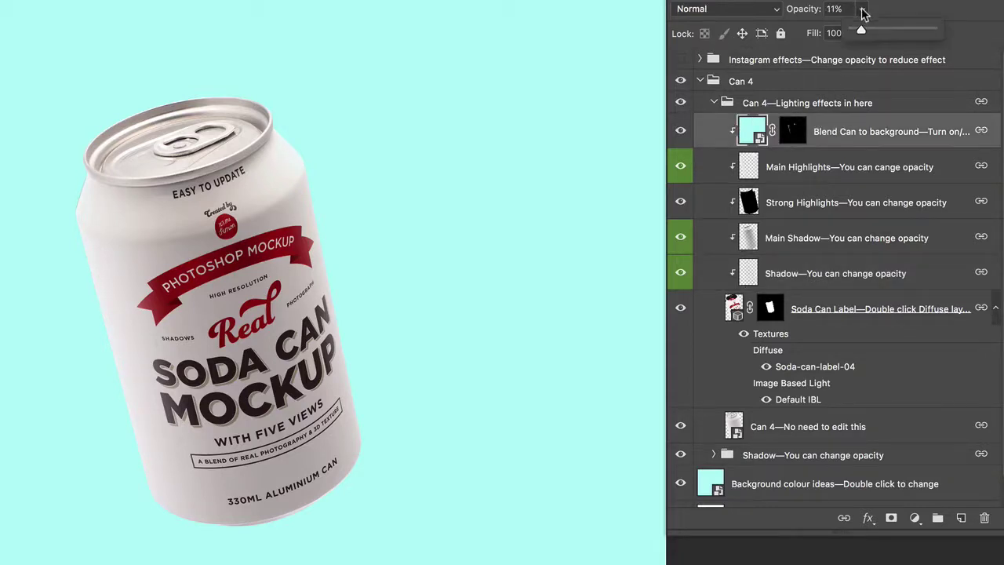
pyautogui.moveTo(899, 32); pyautogui.dragTo(882, 39)
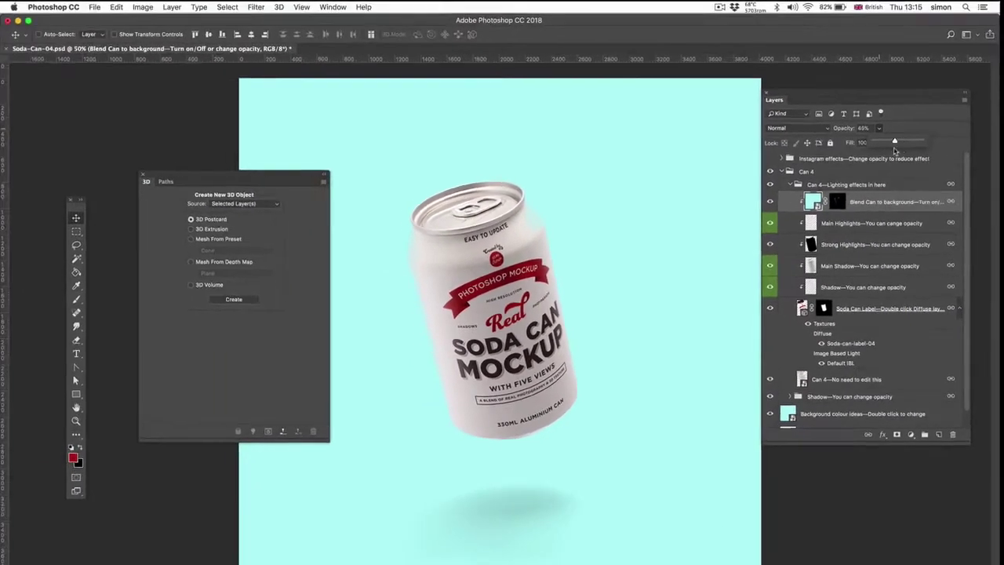
pyautogui.moveTo(895, 150); pyautogui.dragTo(883, 151)
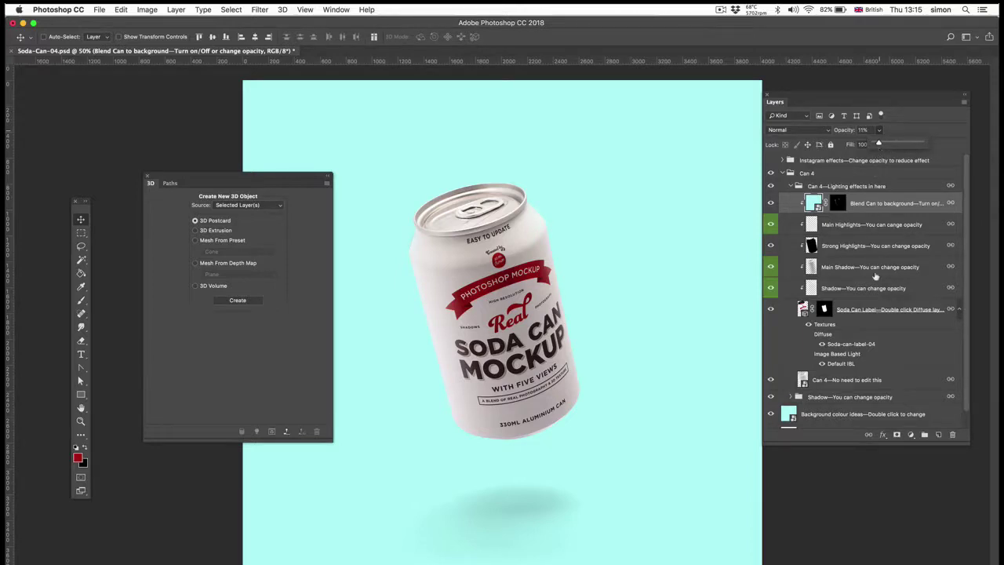
# Step: Lower the Main Highlights layer's opacity from 76% to 37%
pyautogui.click(871, 224)
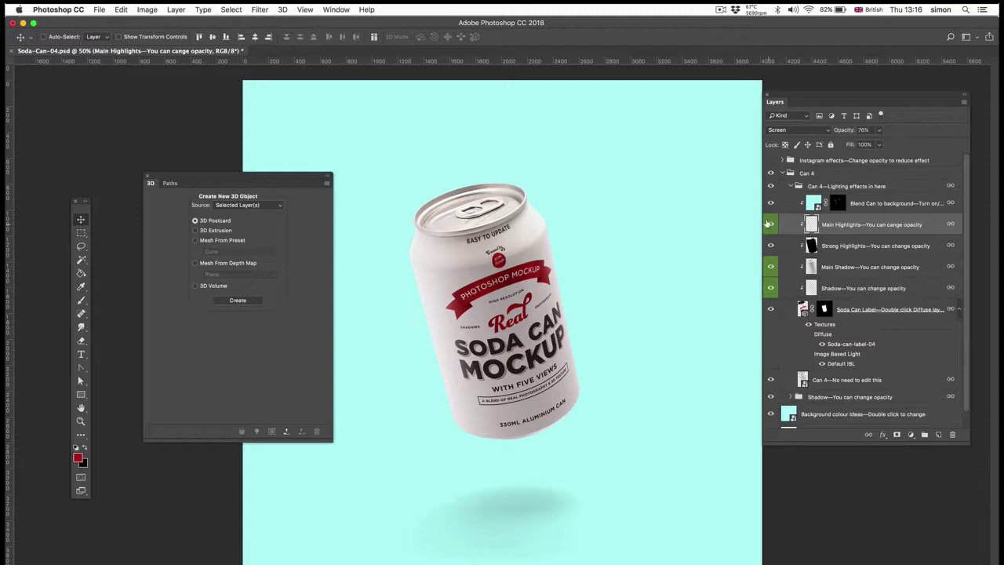
pyautogui.click(877, 130)
pyautogui.moveTo(863, 142); pyautogui.dragTo(861, 144)
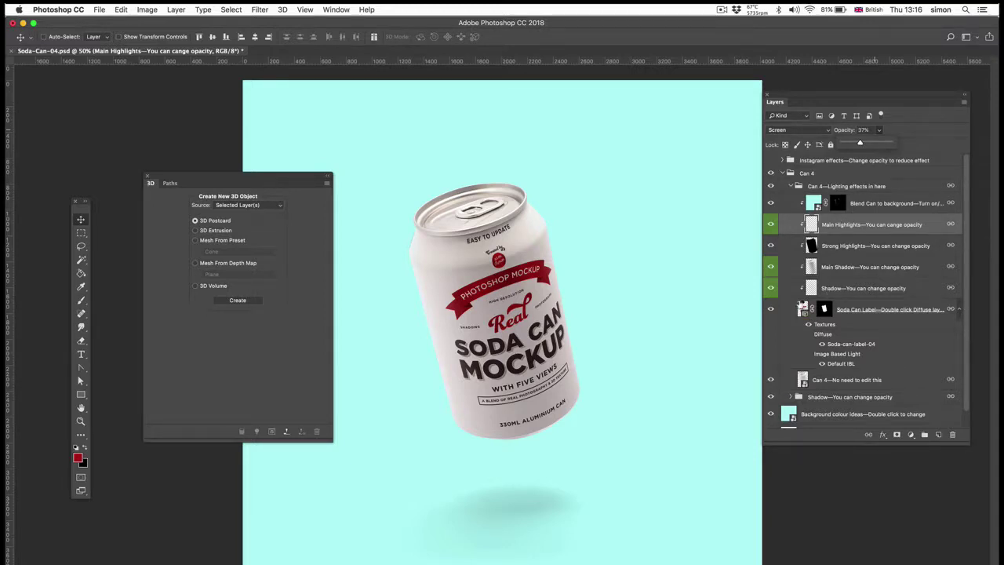
# Step: Rotate the Soda Can Label about 170° on Z so the black label faces forward
pyautogui.click(802, 310)
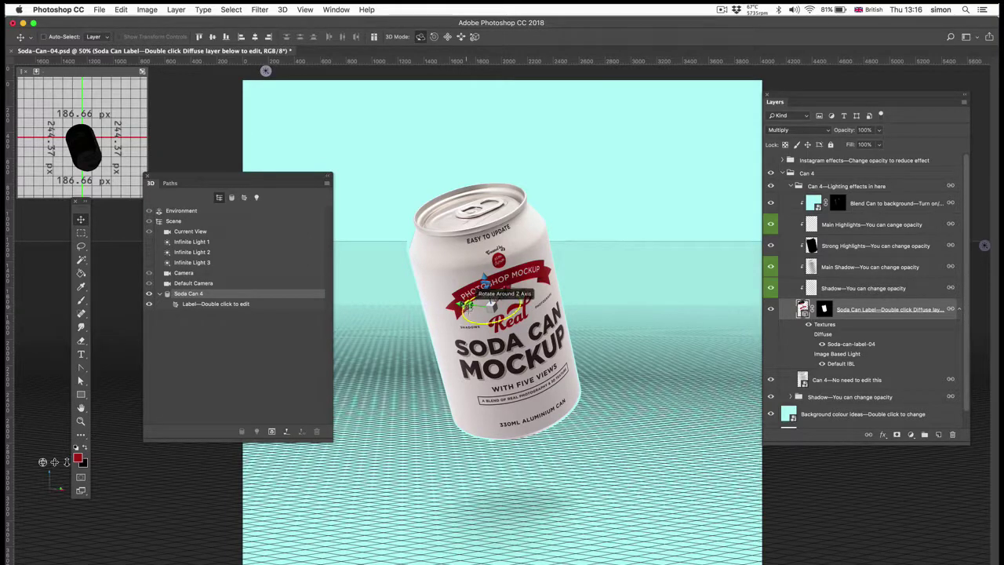
pyautogui.moveTo(518, 311); pyautogui.dragTo(586, 275)
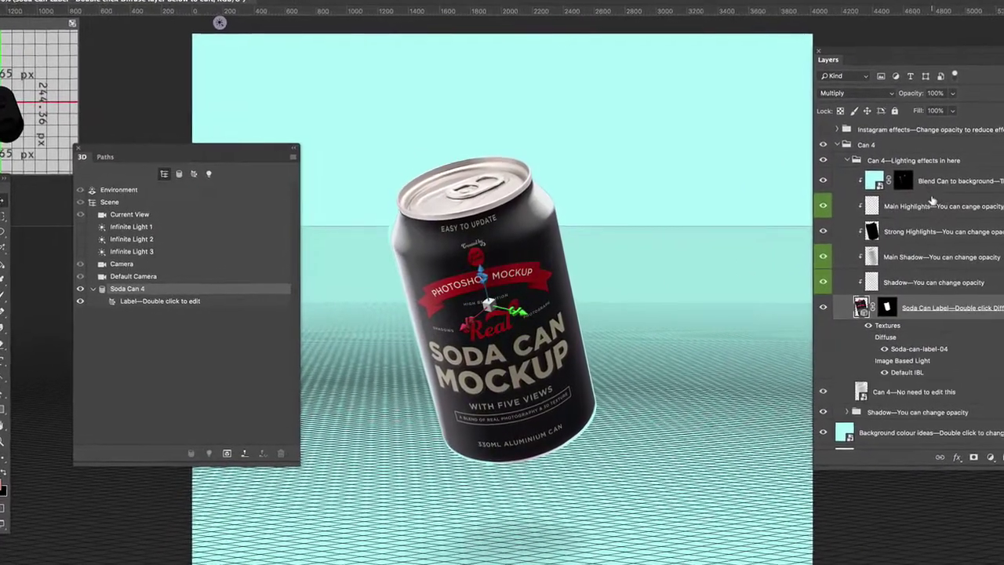
pyautogui.click(885, 210)
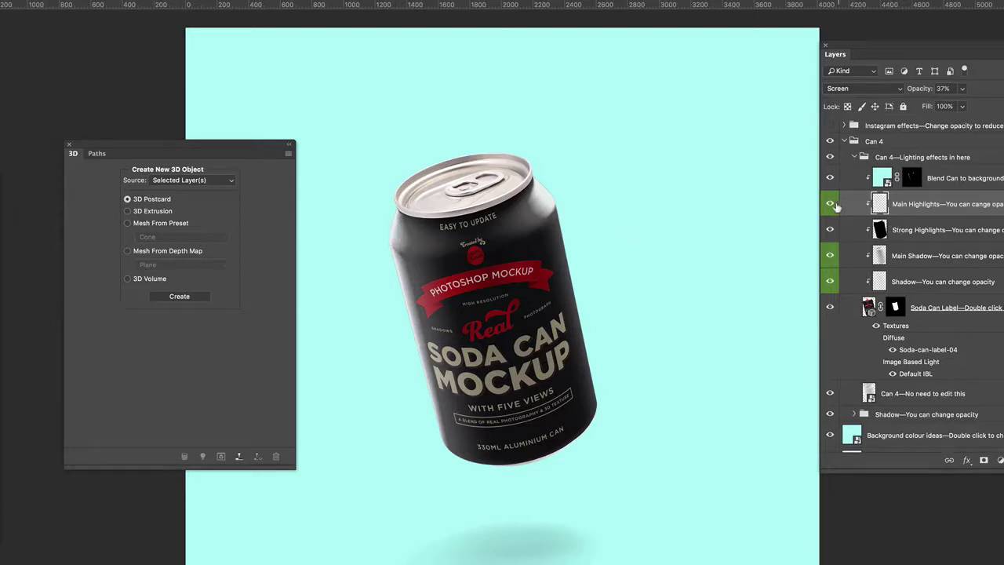
# Step: Compare Main Highlights on and off, reduce its opacity, and select Strong Highlights
pyautogui.click(829, 203)
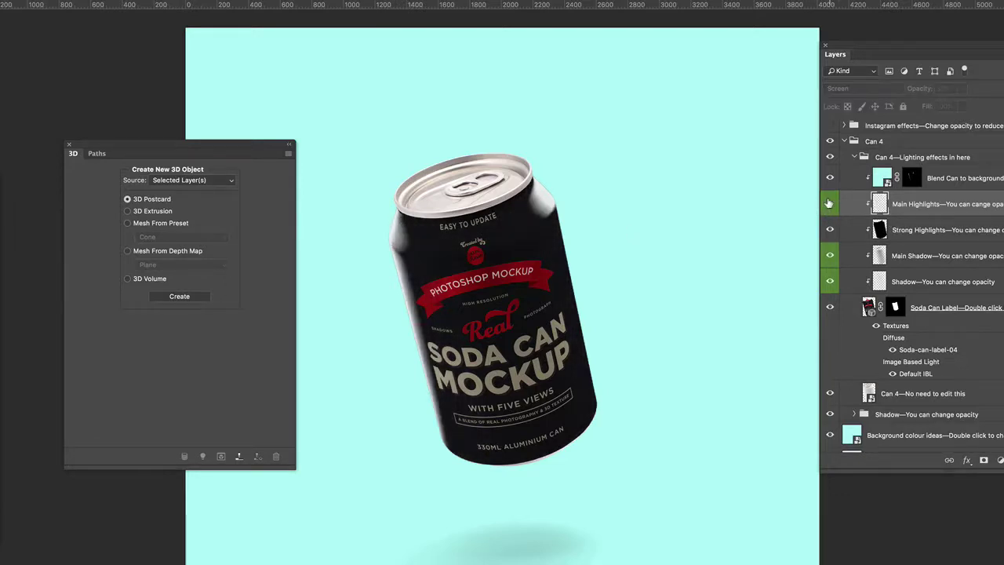
pyautogui.click(829, 203)
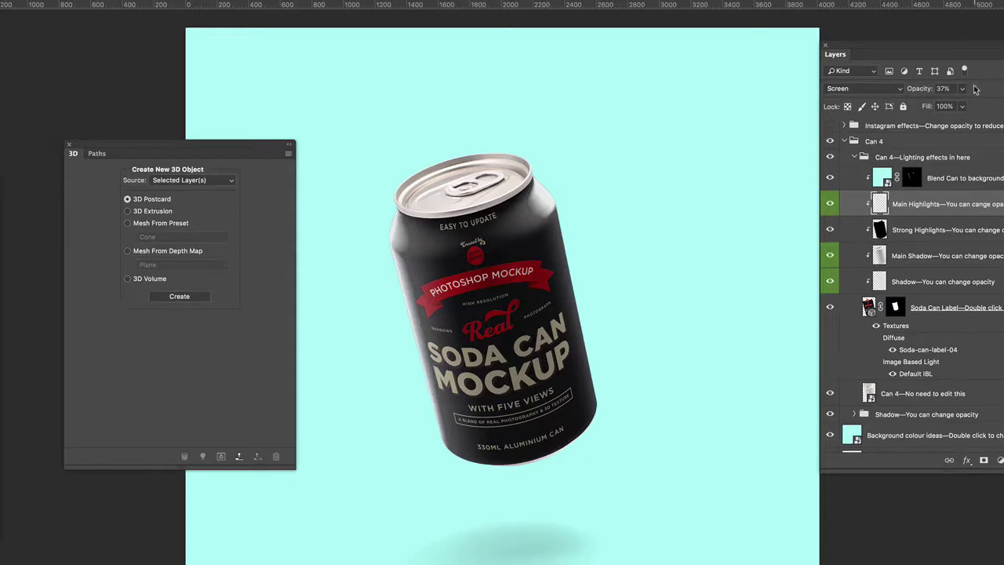
pyautogui.moveTo(963, 89); pyautogui.dragTo(949, 110)
pyautogui.click(934, 229)
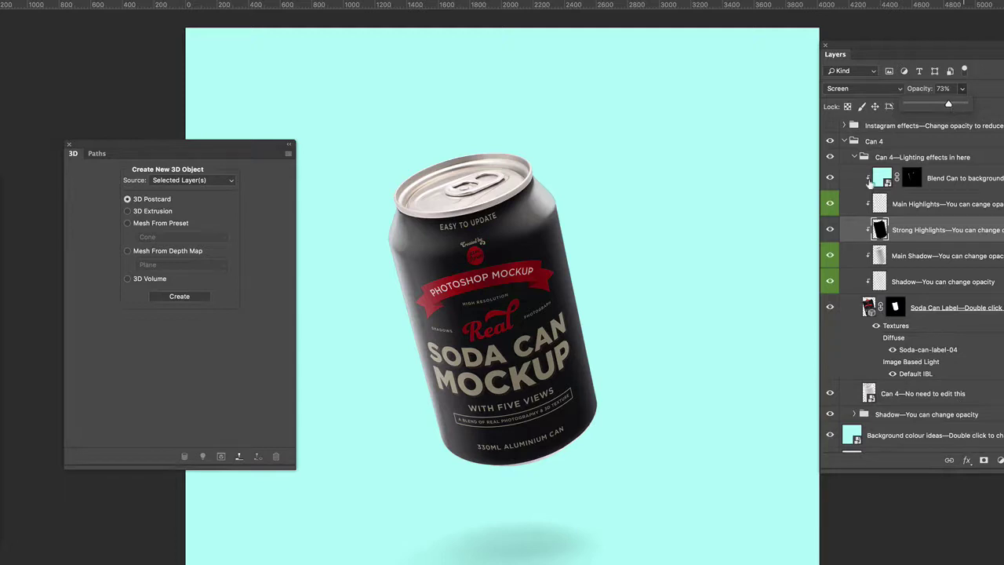
# Step: Adjust Main Shadow opacity and set Blend Can to background to 36%
pyautogui.click(902, 249)
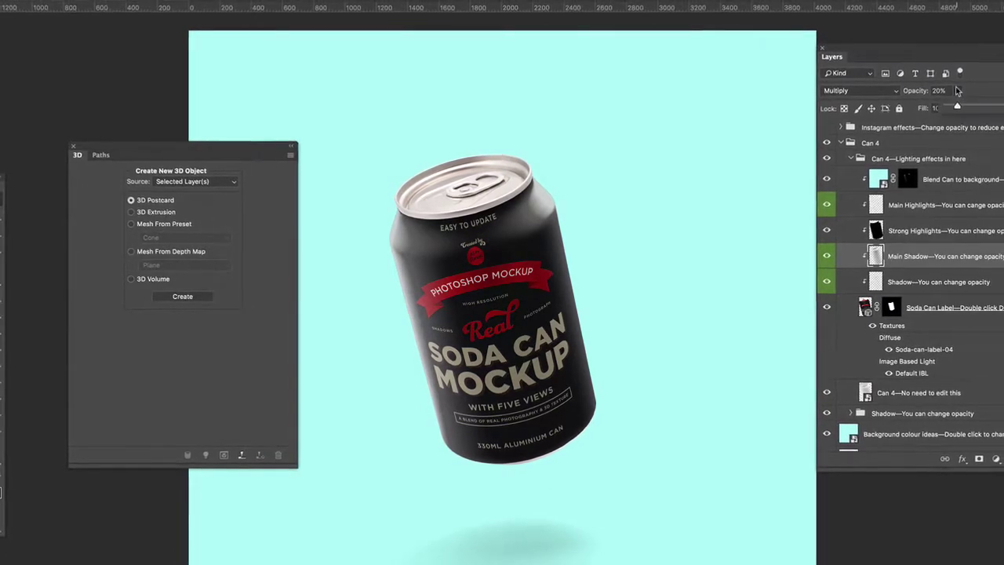
pyautogui.click(960, 89)
pyautogui.moveTo(952, 106)
pyautogui.mouseDown()
pyautogui.moveTo(992, 106)
pyautogui.moveTo(964, 115)
pyautogui.mouseUp()
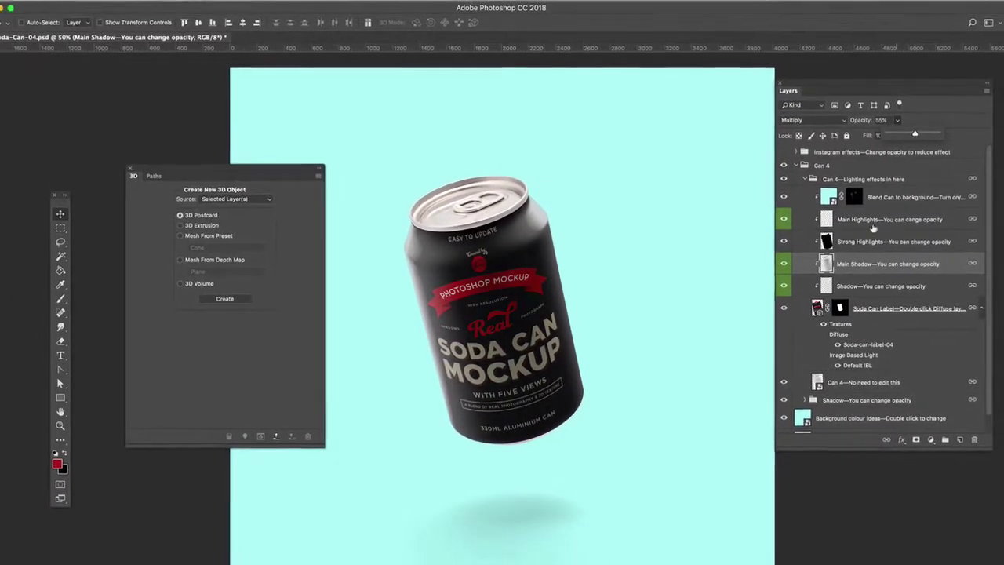
pyautogui.click(918, 194)
pyautogui.click(883, 126)
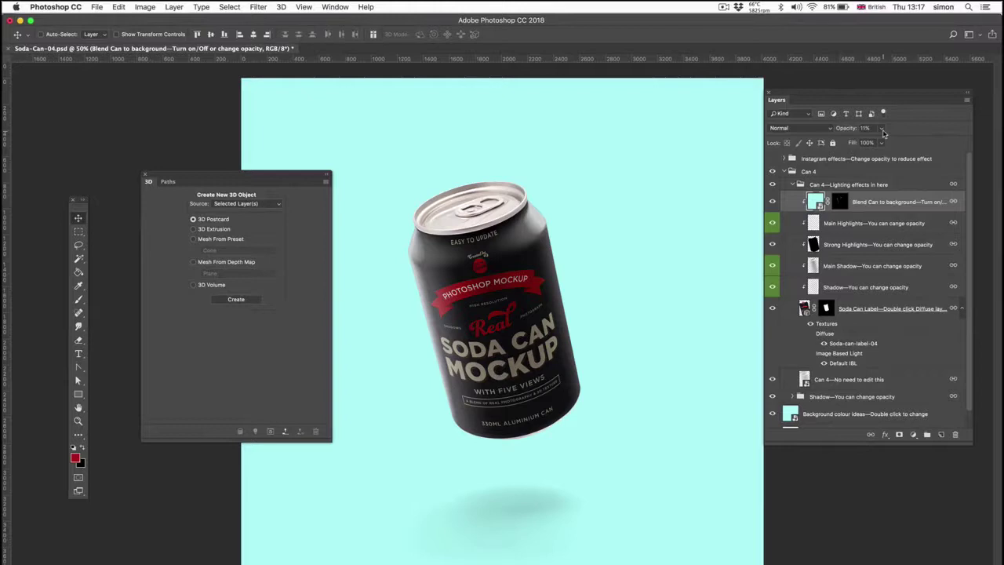
pyautogui.moveTo(863, 143); pyautogui.dragTo(897, 145)
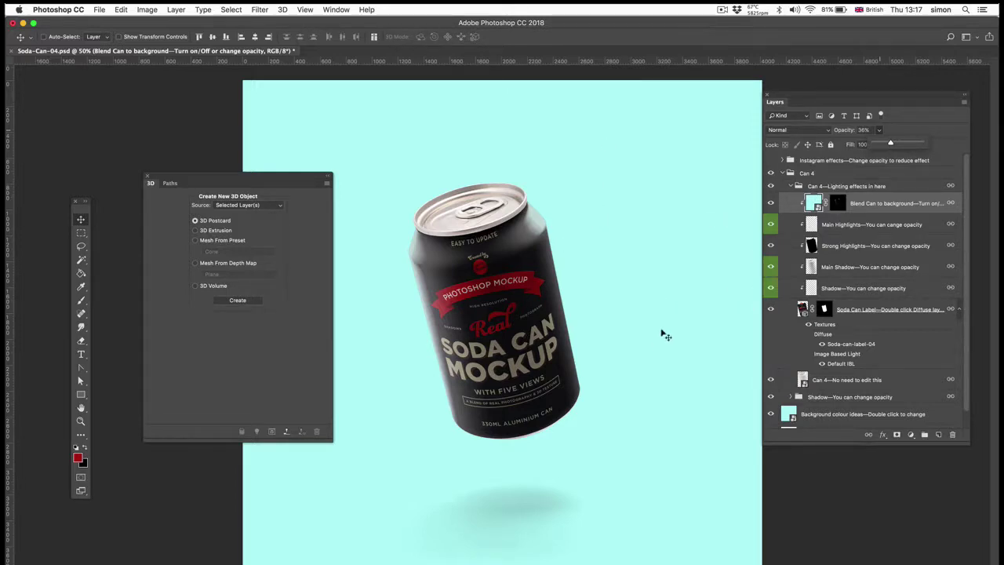
# Step: Switch the Background colour ideas smart object to Bright yellow, then save and close it
pyautogui.click(788, 186)
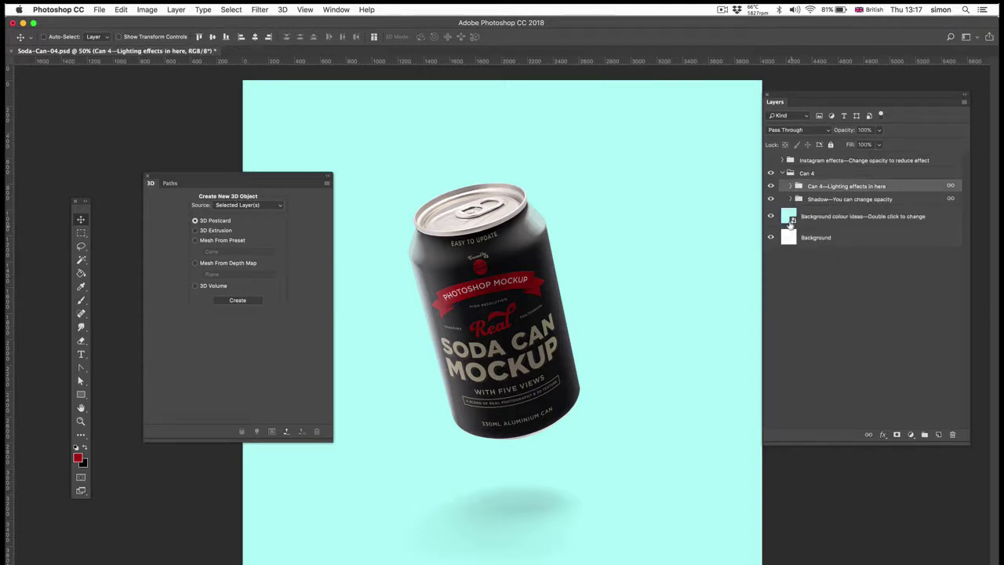
pyautogui.click(786, 216)
pyautogui.doubleClick(787, 217)
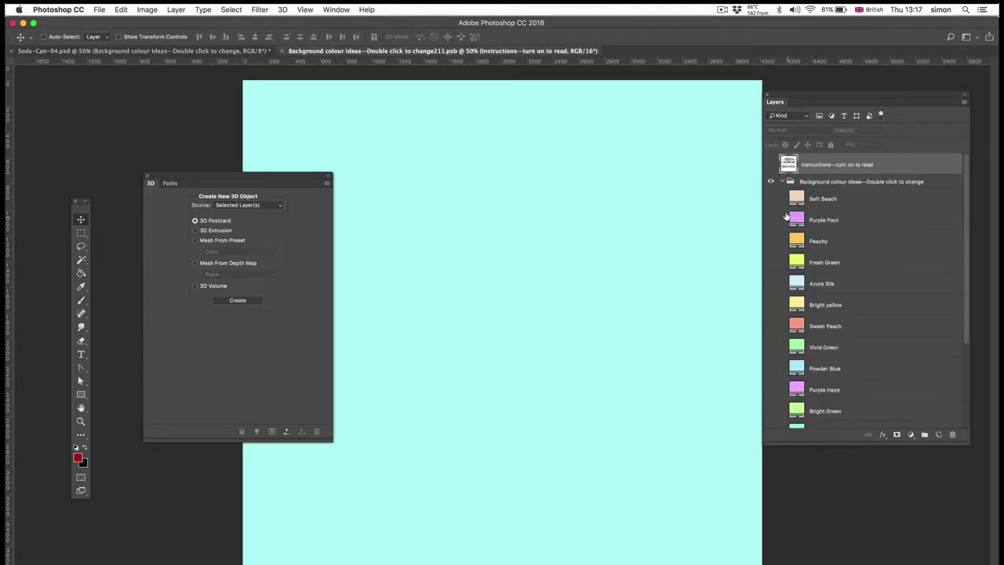
pyautogui.scroll(-5, 812, 267)
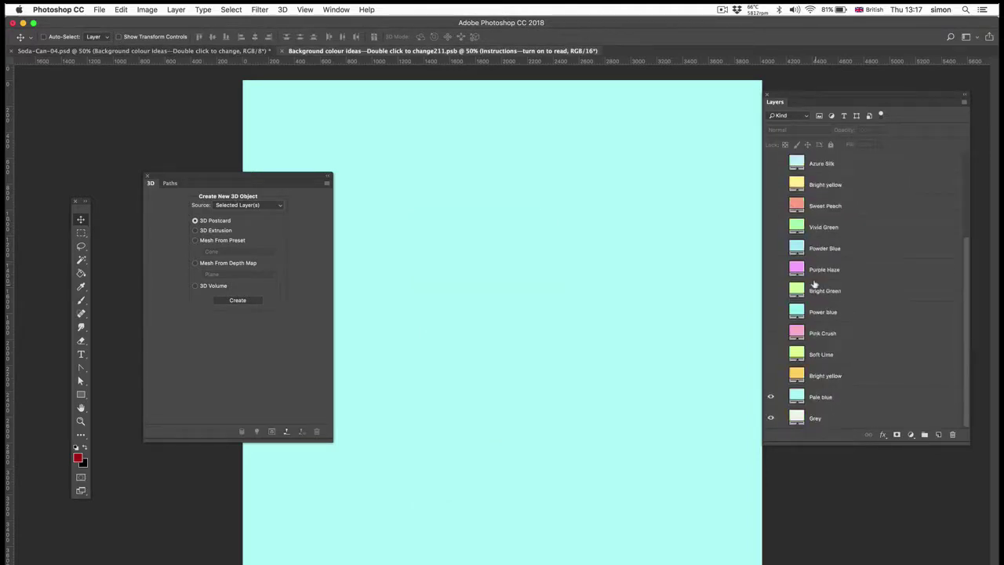
pyautogui.click(771, 376)
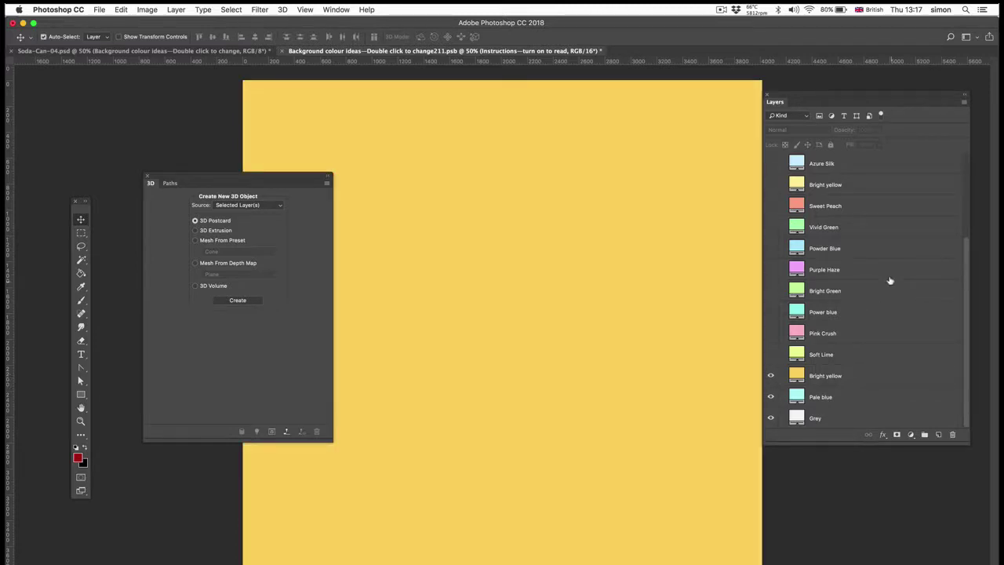
pyautogui.press('super+s')
pyautogui.press('super+w')
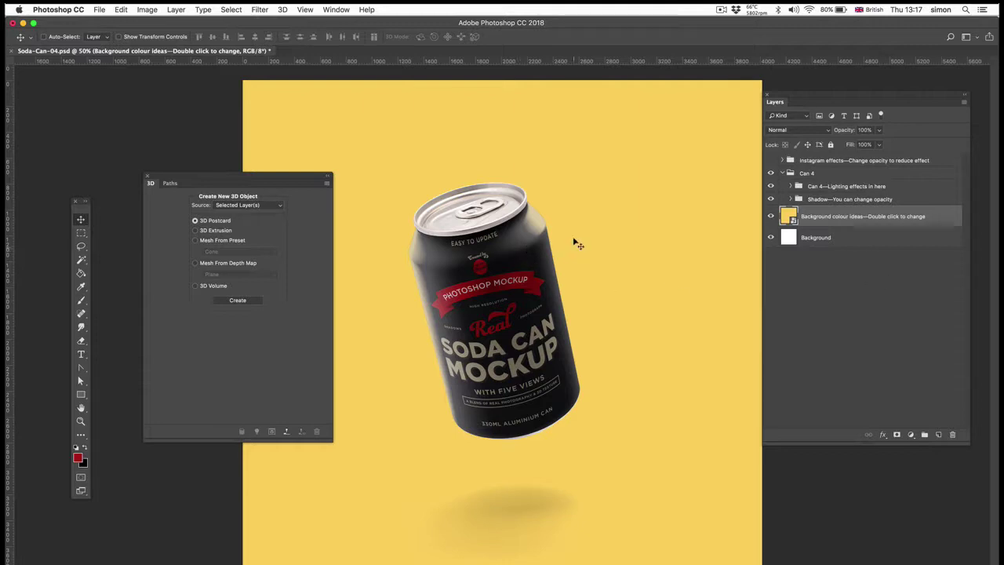
# Step: Set the Blend Can to background opacity to 13% and collapse Can 4
pyautogui.click(790, 186)
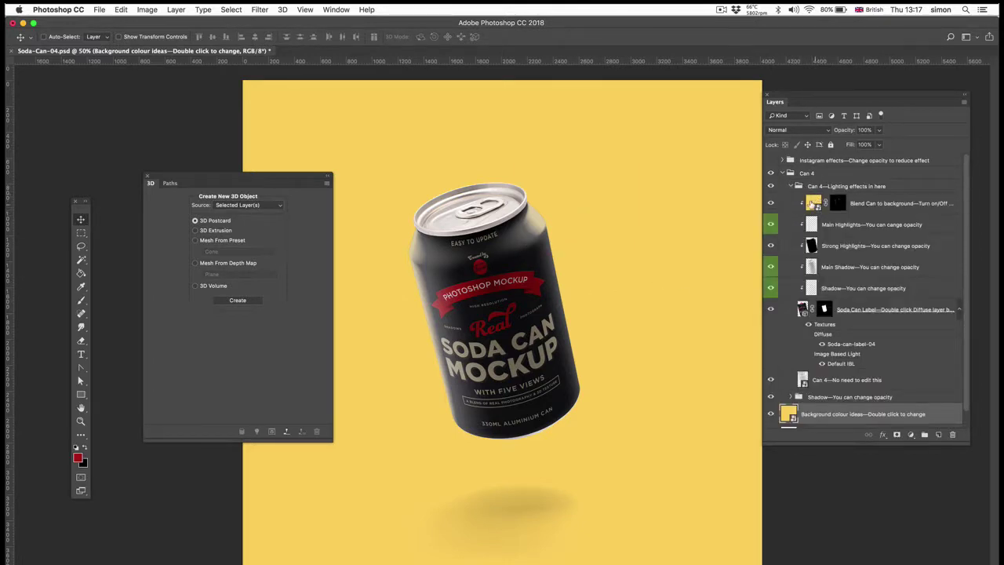
pyautogui.click(871, 203)
pyautogui.click(878, 130)
pyautogui.click(869, 143)
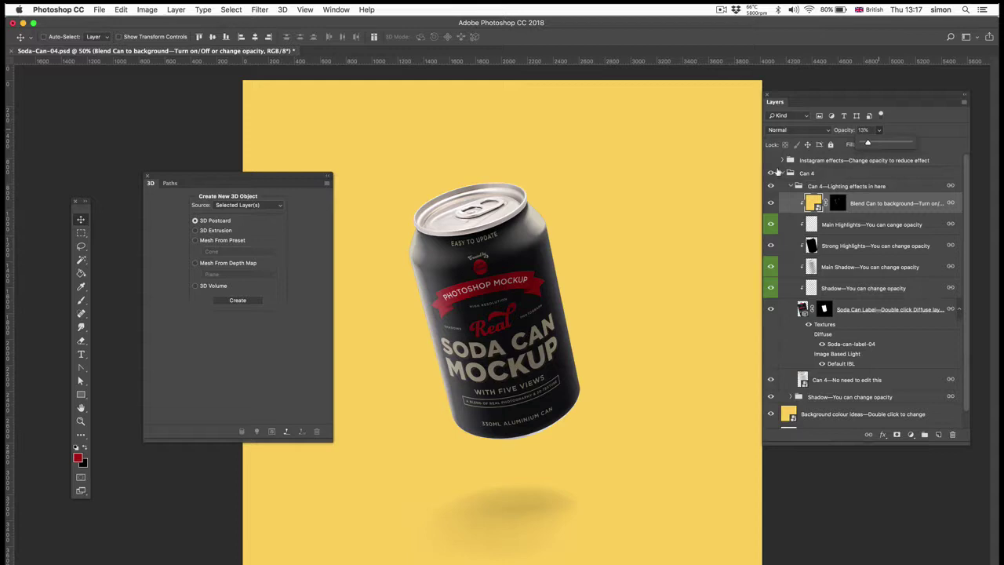
pyautogui.click(780, 172)
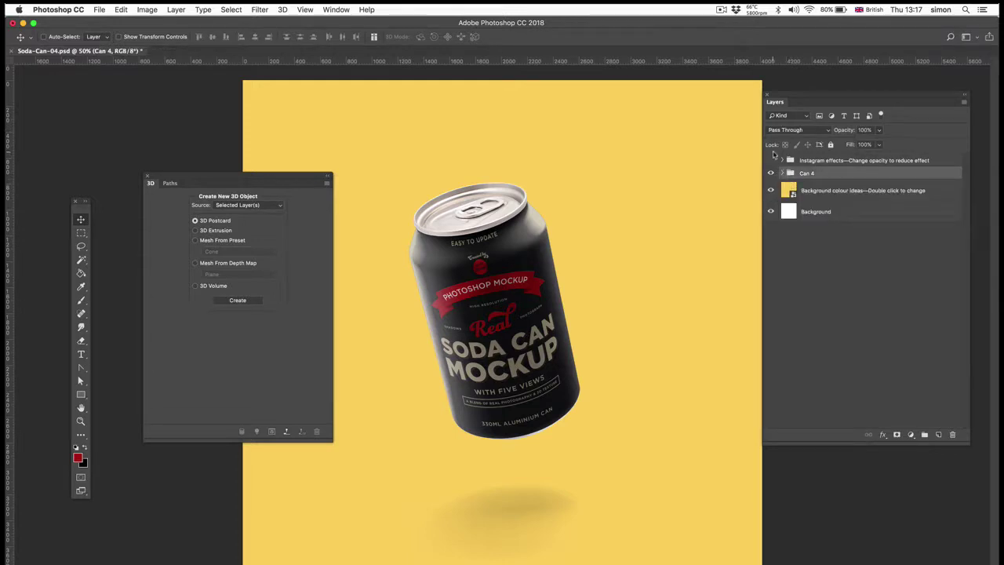
# Step: Turn on the Instagram effects and try the Instagram 4—Slumber filter at 47%
pyautogui.click(770, 160)
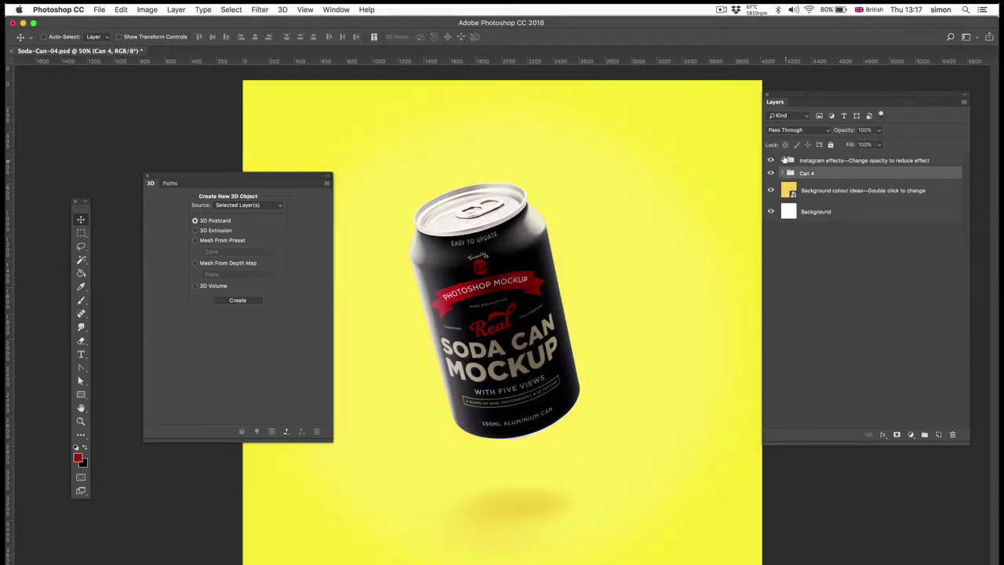
pyautogui.click(782, 158)
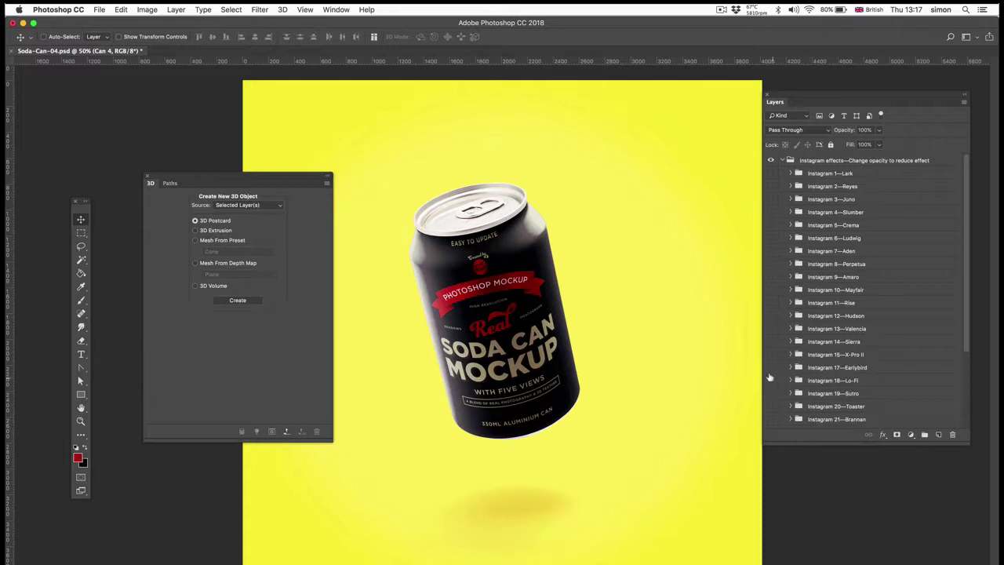
pyautogui.click(770, 379)
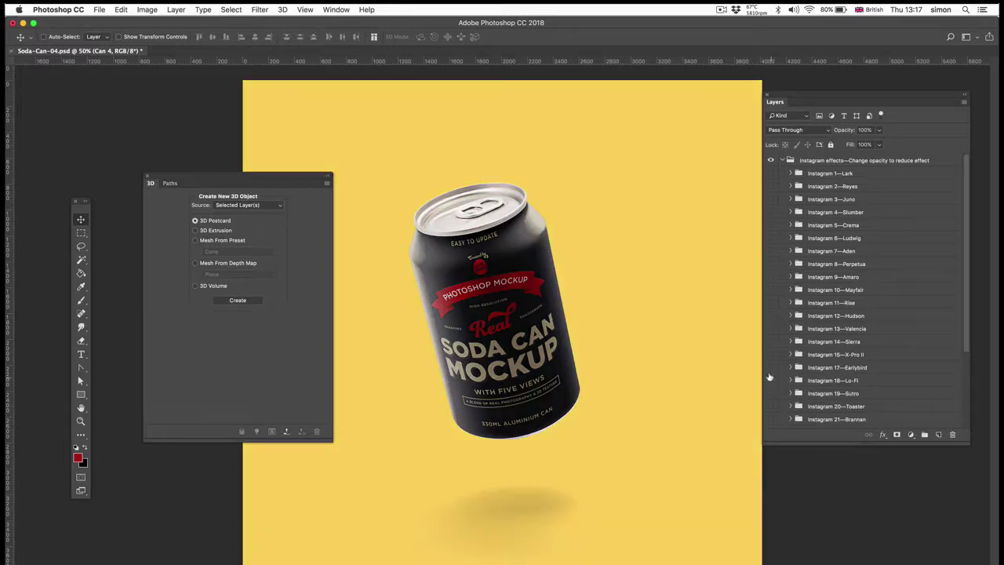
pyautogui.click(769, 212)
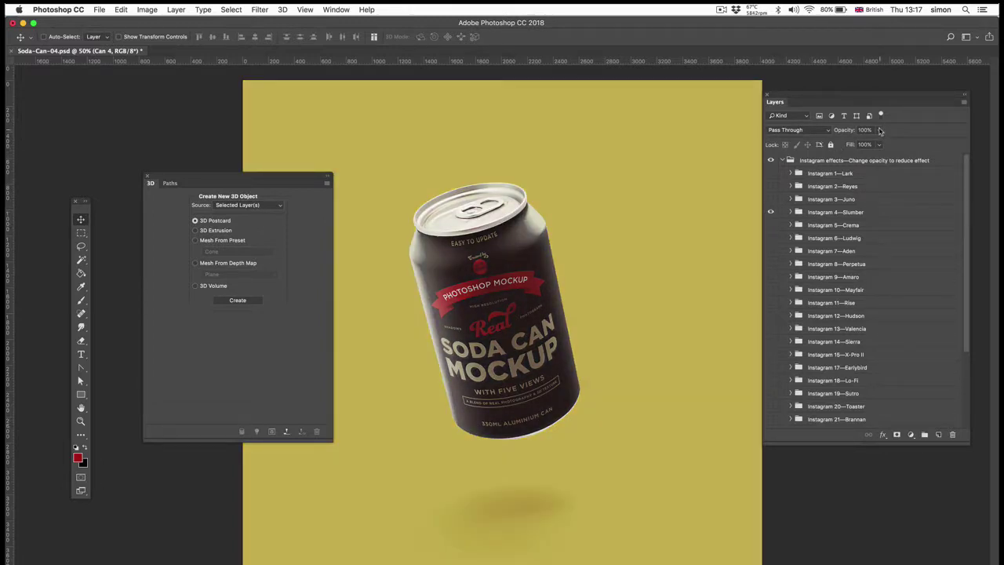
pyautogui.click(879, 131)
pyautogui.moveTo(873, 140); pyautogui.dragTo(907, 145)
# Step: Set the whole Instagram effects group's opacity to 51%
pyautogui.click(818, 168)
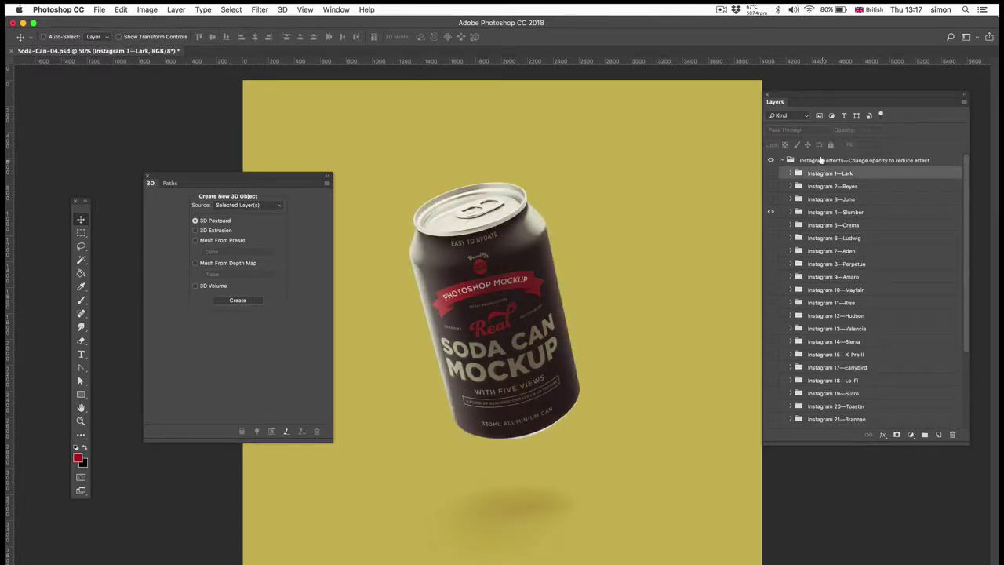
pyautogui.click(818, 161)
pyautogui.click(880, 131)
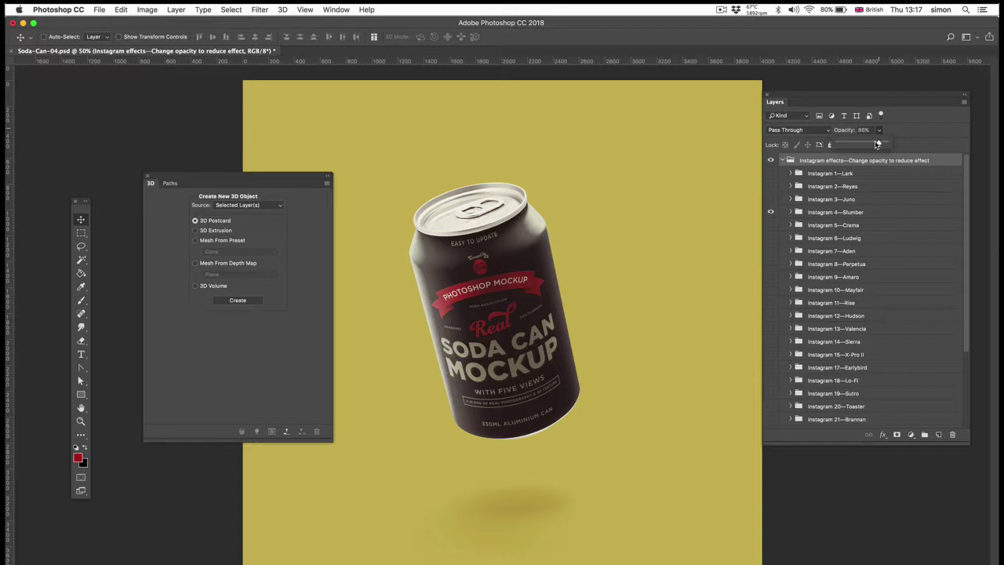
pyautogui.press('5')
pyautogui.press('1')
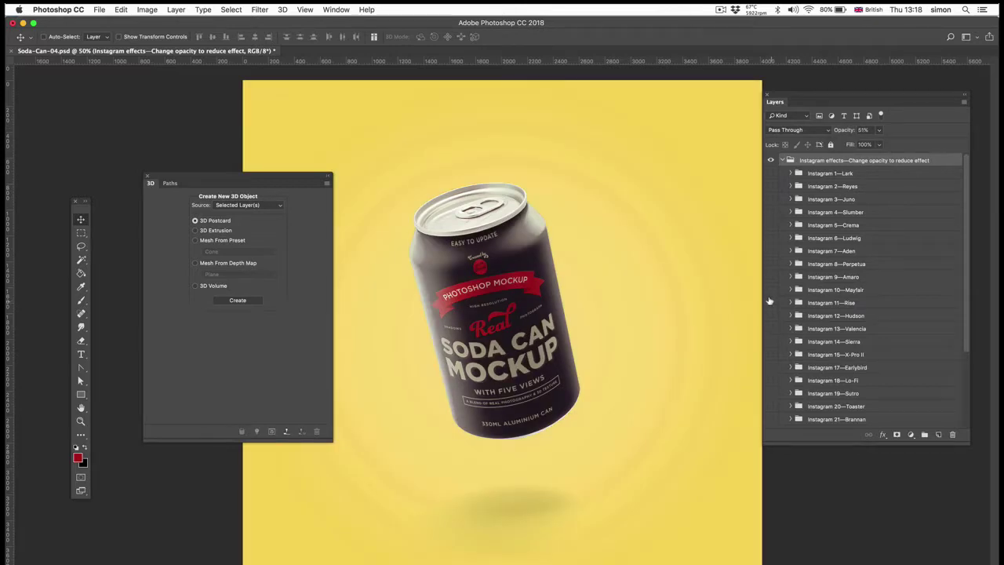
# Step: Try Hudson and other filters, settle on Instagram 15—X-Pro II, and set opacity to 85%
pyautogui.click(769, 301)
pyautogui.click(771, 316)
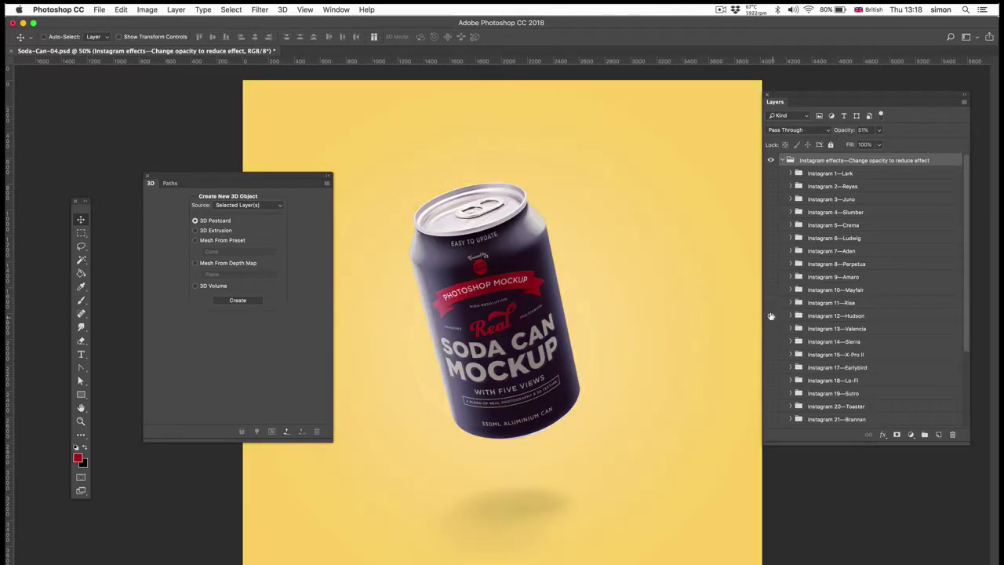
pyautogui.click(770, 342)
pyautogui.click(770, 350)
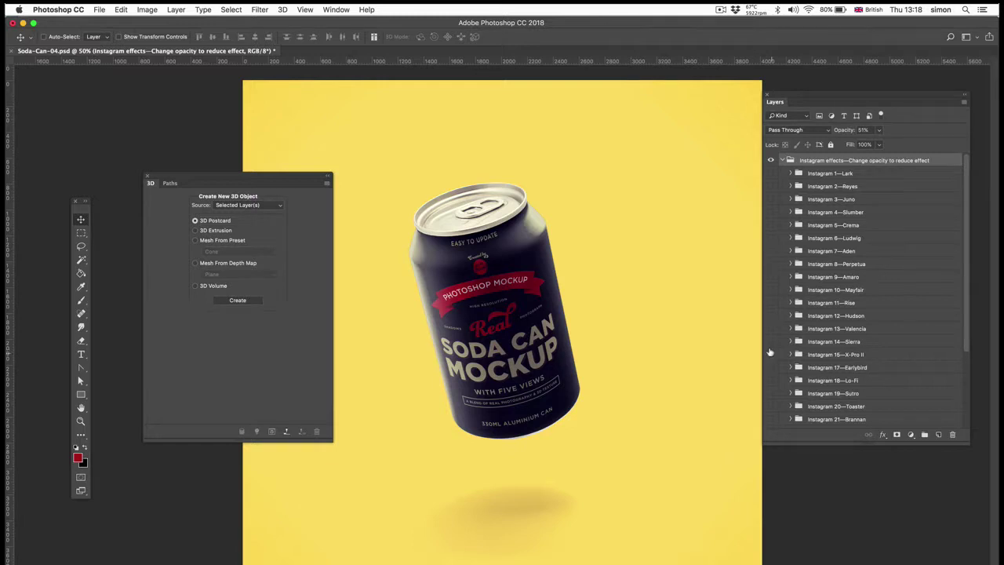
pyautogui.scroll(-3, 772, 338)
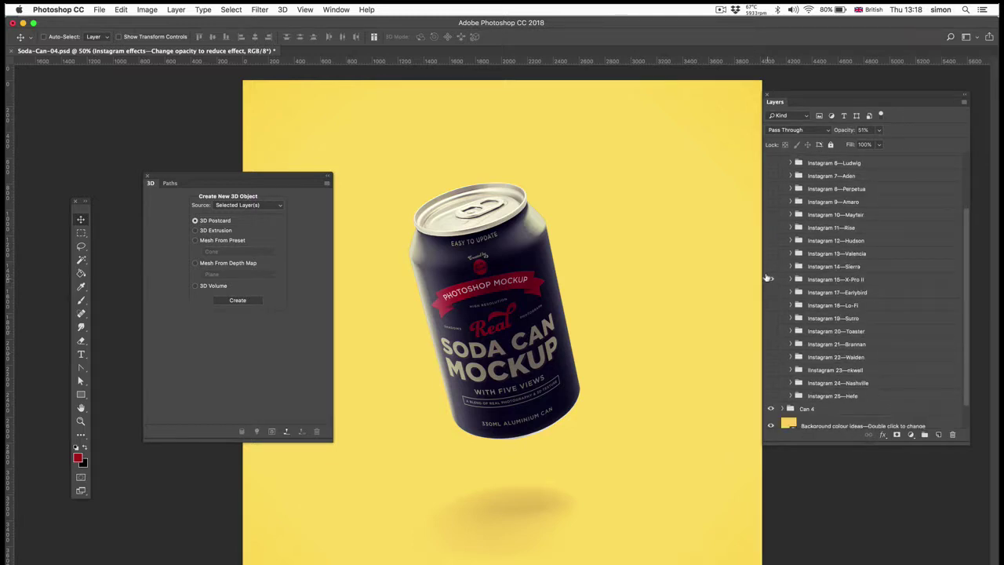
pyautogui.click(881, 130)
pyautogui.click(897, 143)
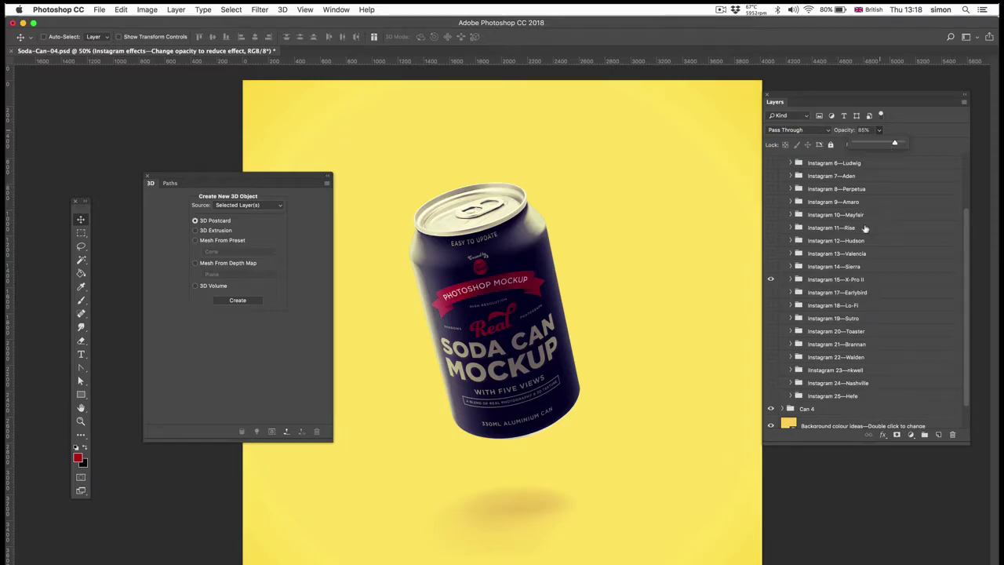